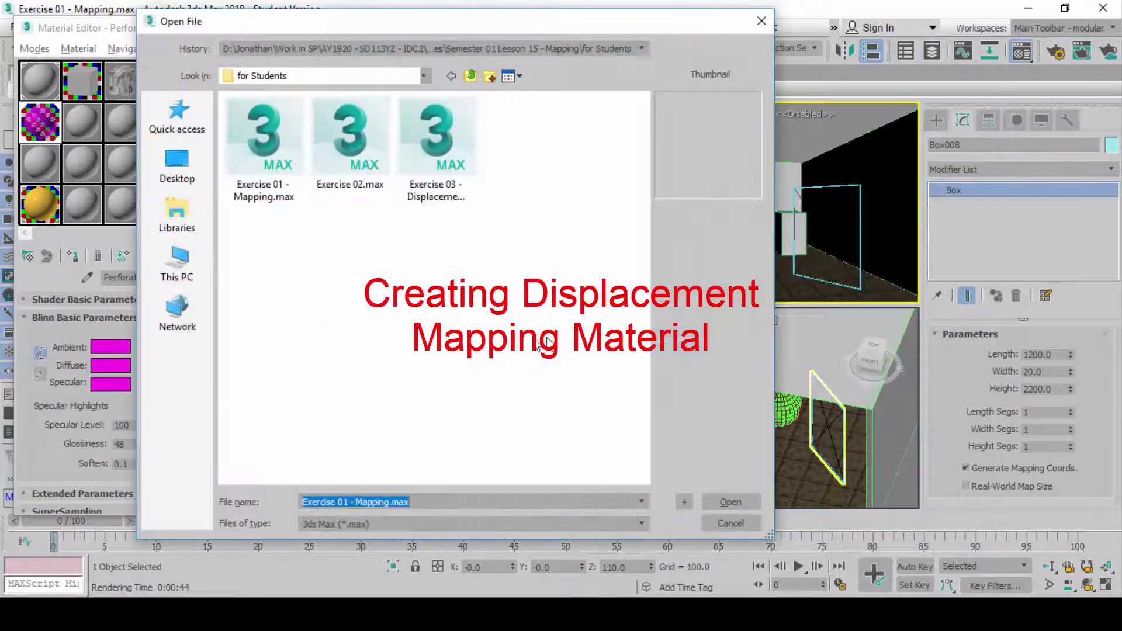
Step: Open the scene file Exercise 03 - Displacement Mapping.max from the for Students folder
{"action": "left_click", "coordinate": [435, 169]}
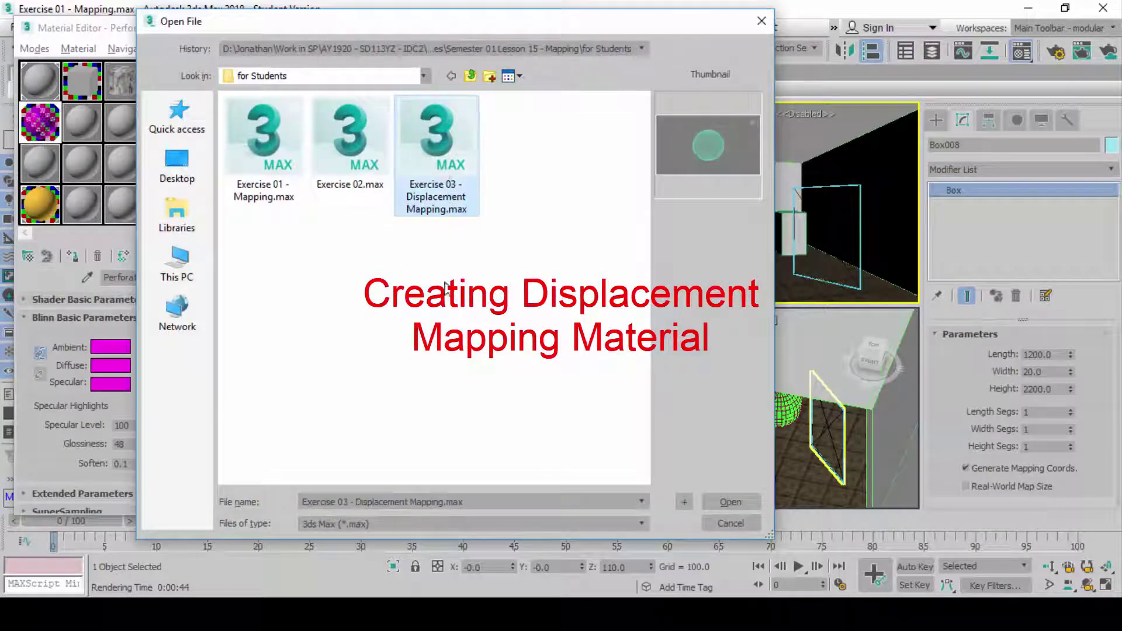
{"action": "double_click", "coordinate": [433, 166]}
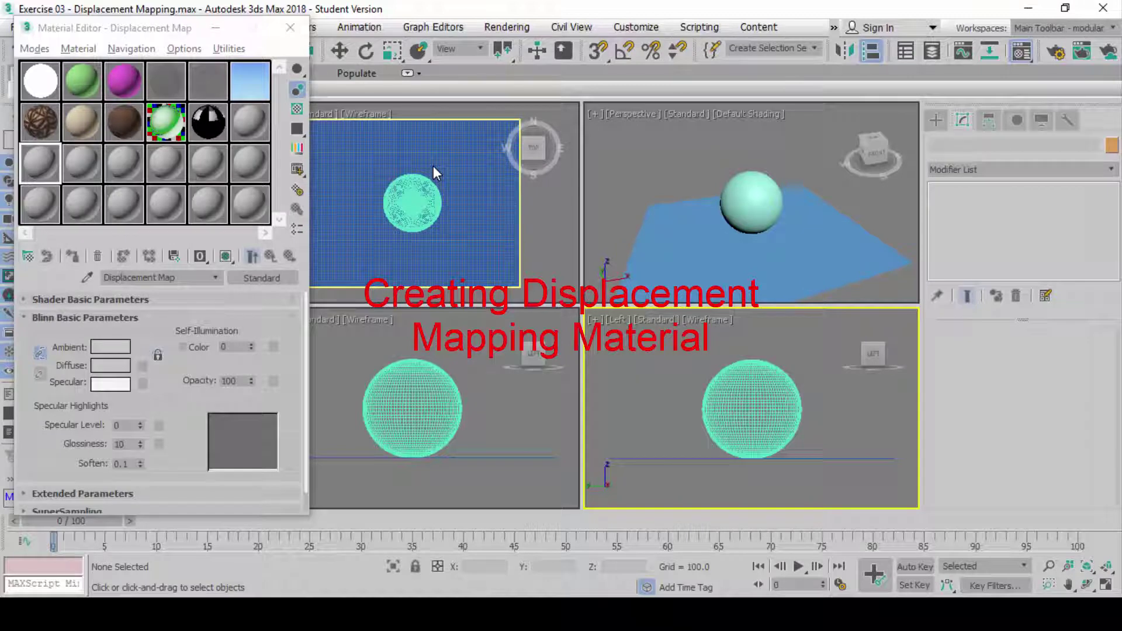
Step: Examine the plane and the sphere in the maximized perspective view
{"action": "left_click", "coordinate": [692, 158]}
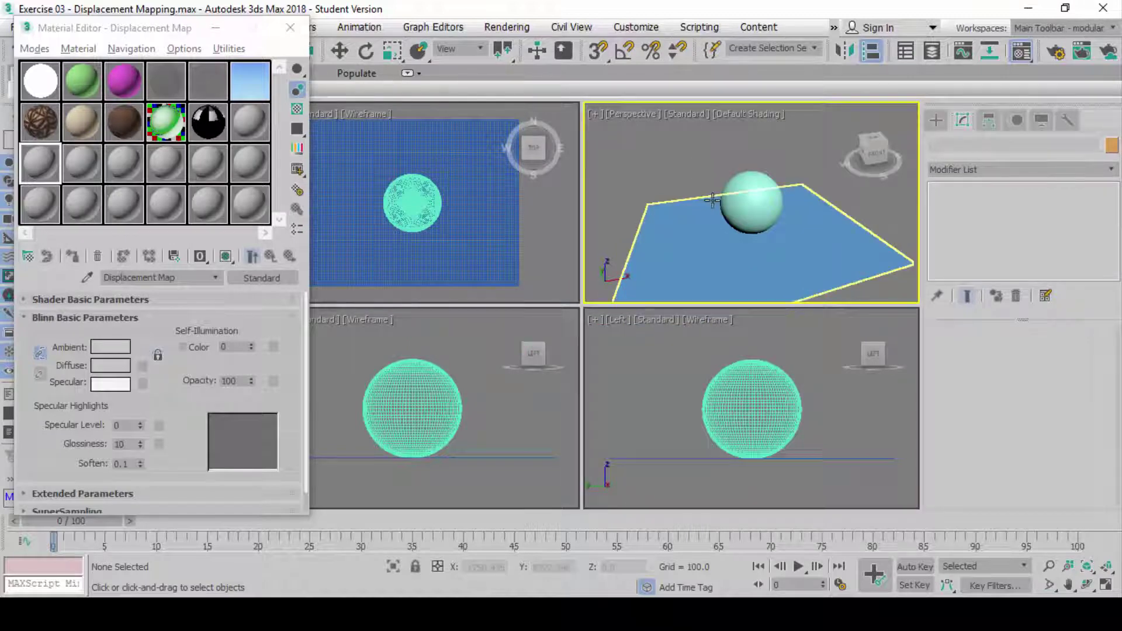
{"action": "left_click", "coordinate": [701, 248]}
{"action": "left_click", "coordinate": [680, 171]}
{"action": "left_click", "coordinate": [699, 267]}
{"action": "left_click", "coordinate": [679, 157]}
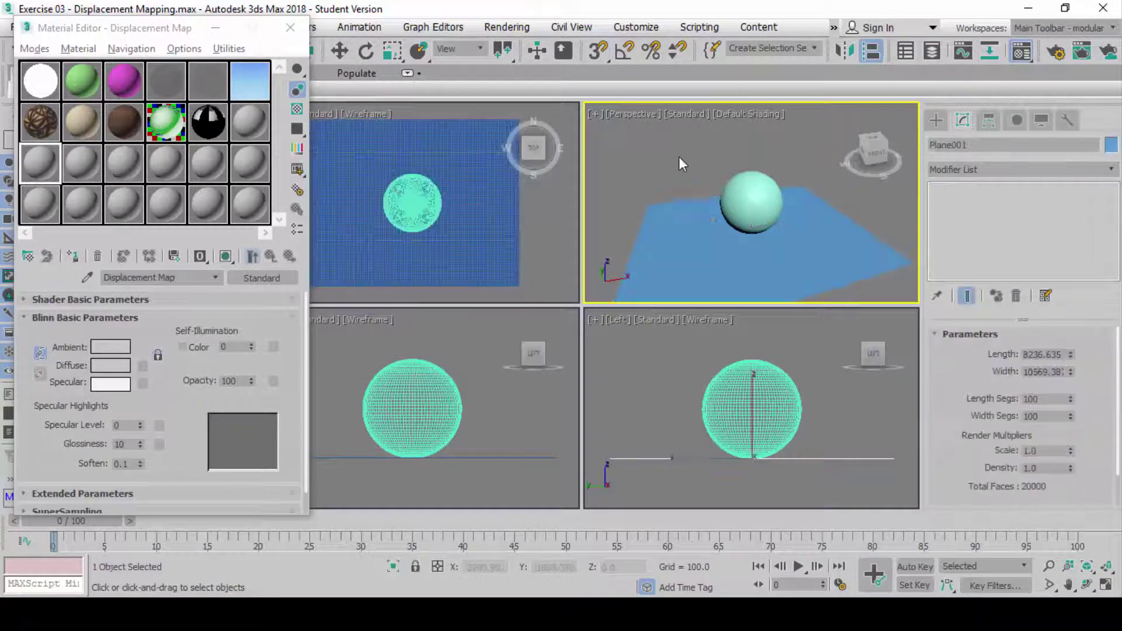
{"action": "left_click", "coordinate": [709, 233]}
{"action": "left_click", "coordinate": [663, 166]}
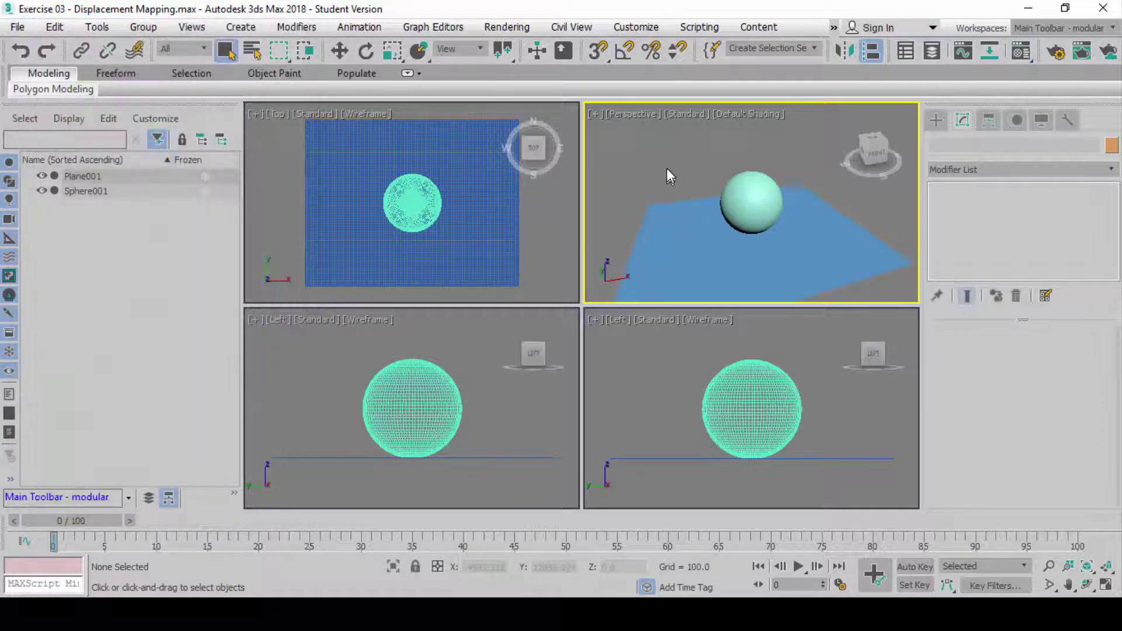
{"action": "key", "text": "alt+w"}
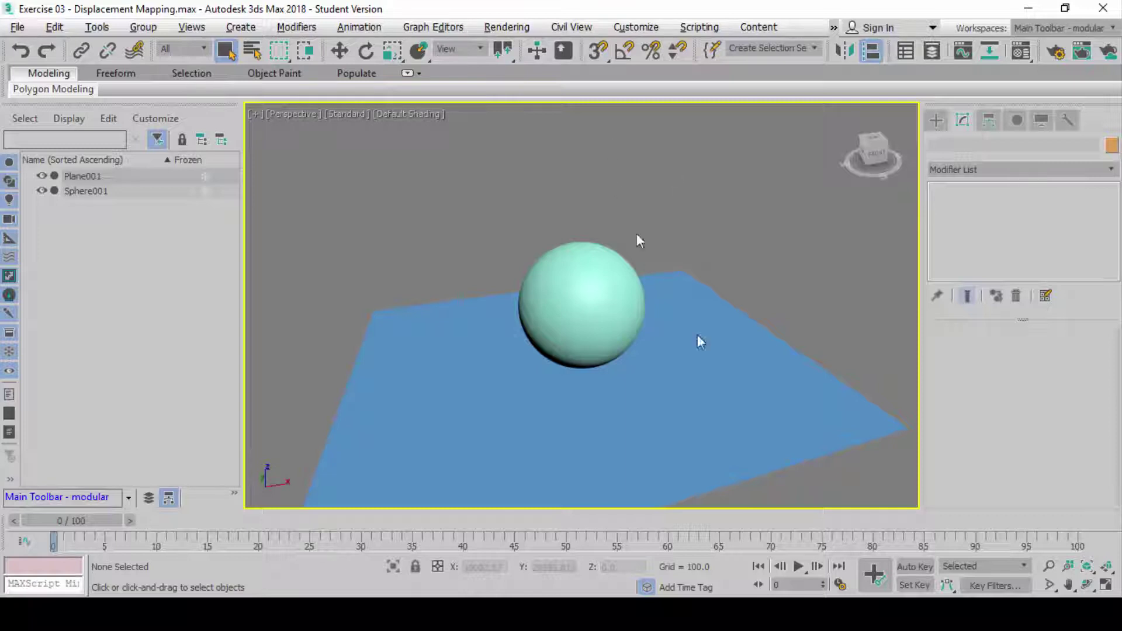
{"action": "scroll", "coordinate": [737, 365], "scroll_direction": "up", "scroll_amount": 5}
{"action": "scroll", "coordinate": [738, 366], "scroll_direction": "down", "scroll_amount": 5}
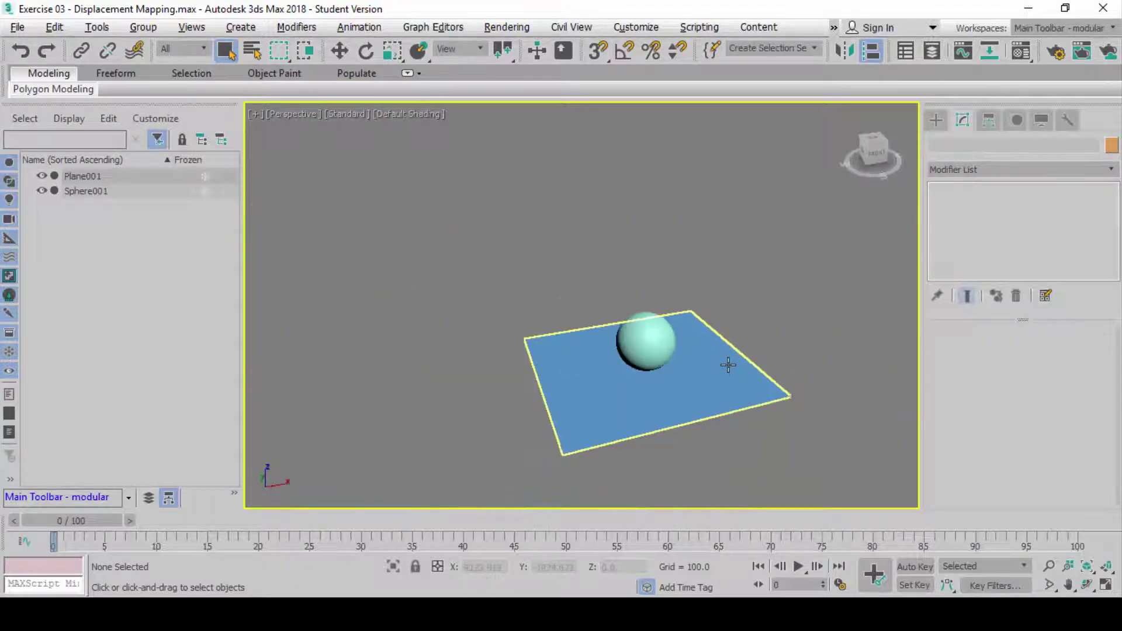
Step: Reduce the plane's length and width segments to 1 each, working in the maximized top view
{"action": "key", "text": "alt+w"}
{"action": "left_click", "coordinate": [532, 241]}
{"action": "key", "text": "alt+w"}
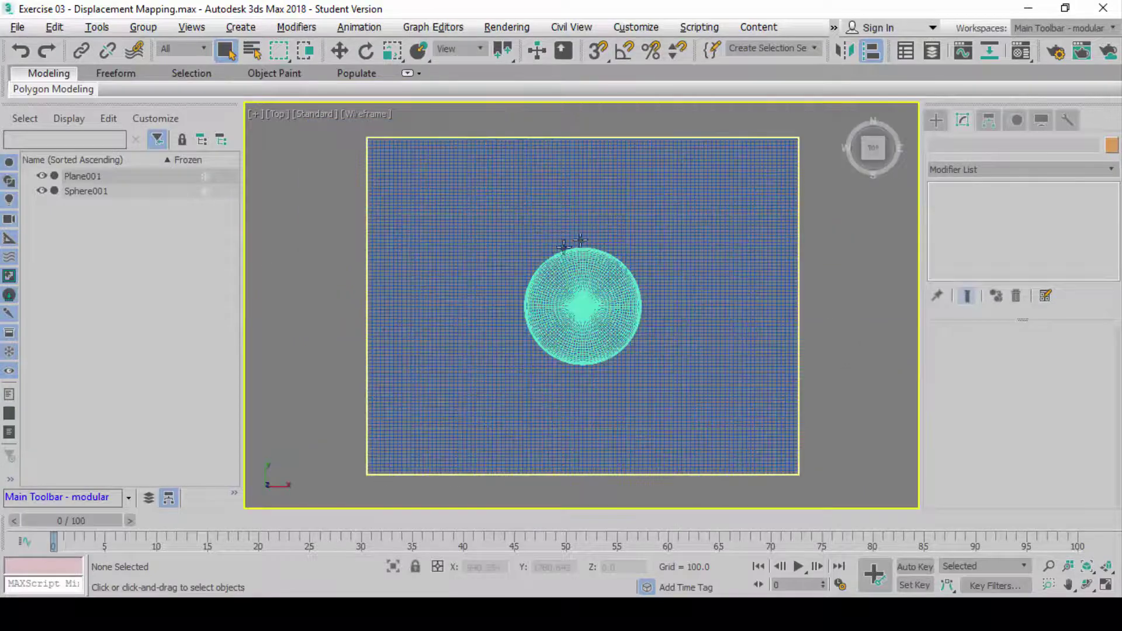
{"action": "left_click", "coordinate": [712, 214]}
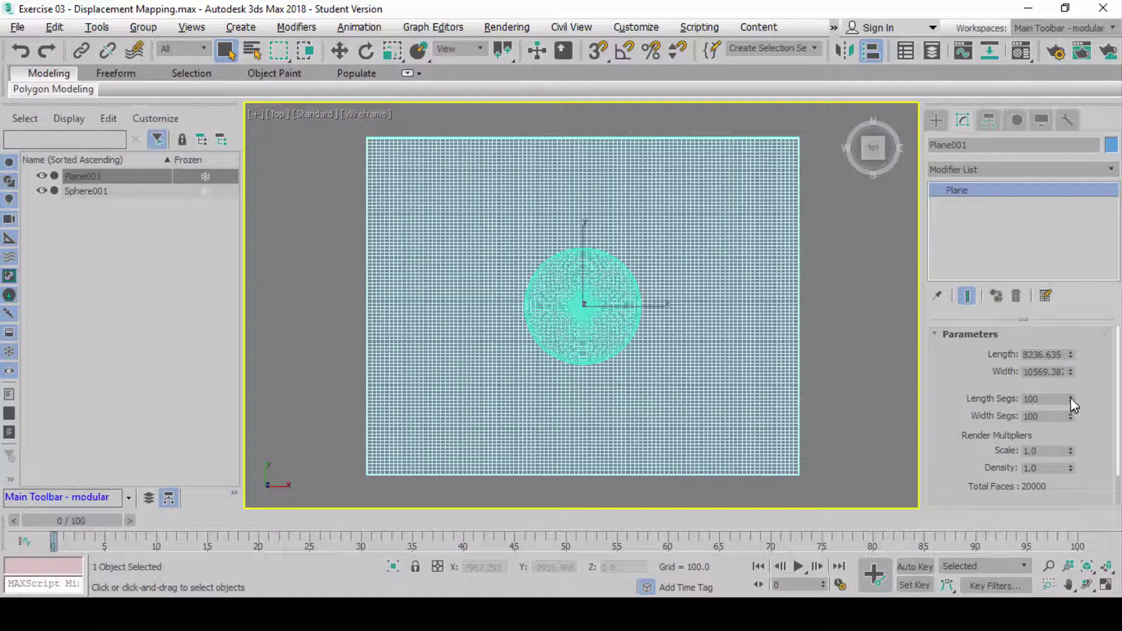
{"action": "left_click_drag", "start_coordinate": [1071, 399], "coordinate": [1097, 32]}
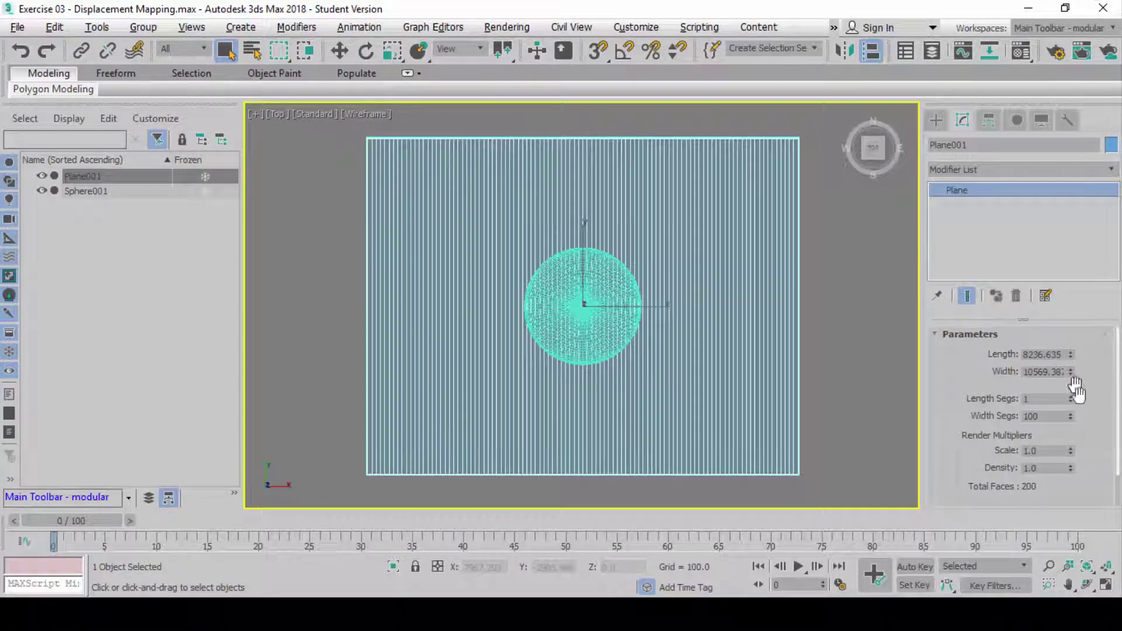
{"action": "left_click_drag", "start_coordinate": [1071, 417], "coordinate": [1108, 118]}
{"action": "left_click_drag", "start_coordinate": [1080, 549], "coordinate": [1081, 510]}
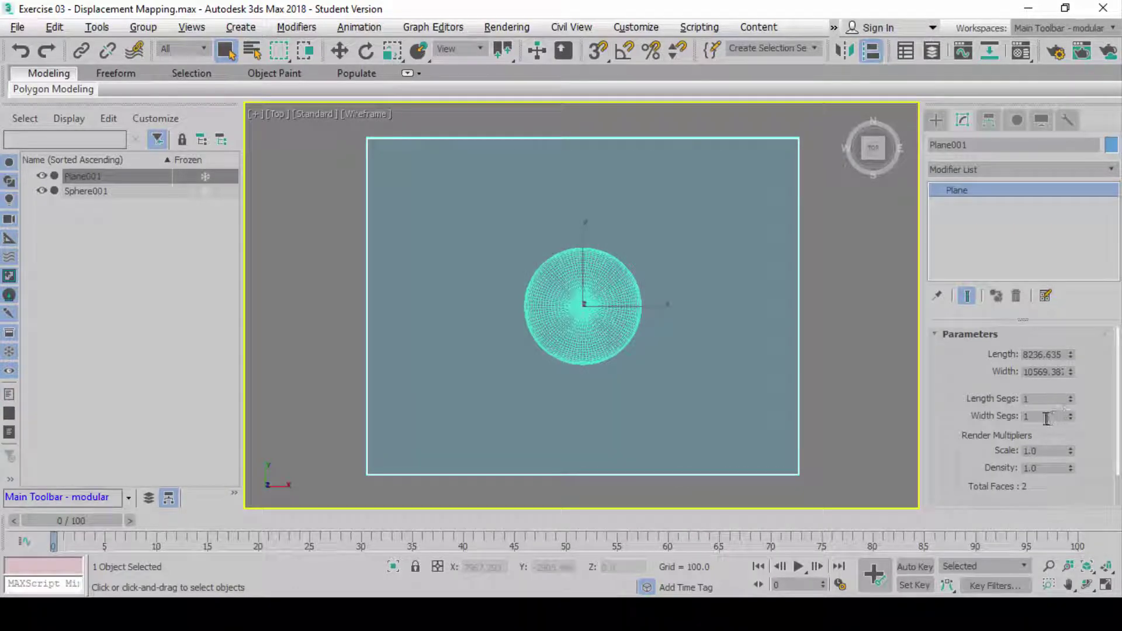
Step: Set the plane's length segments and width segments to 100 each
{"action": "left_click_drag", "start_coordinate": [1070, 398], "coordinate": [1009, 399]}
{"action": "type", "text": "100"}
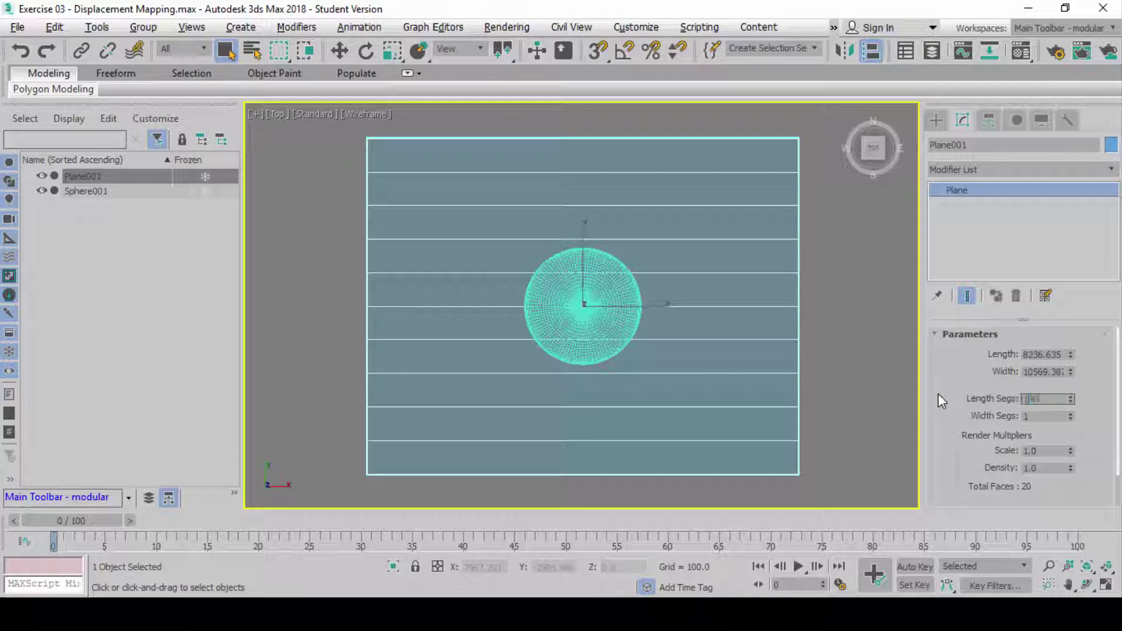
{"action": "key", "text": "Tab"}
{"action": "type", "text": "000"}
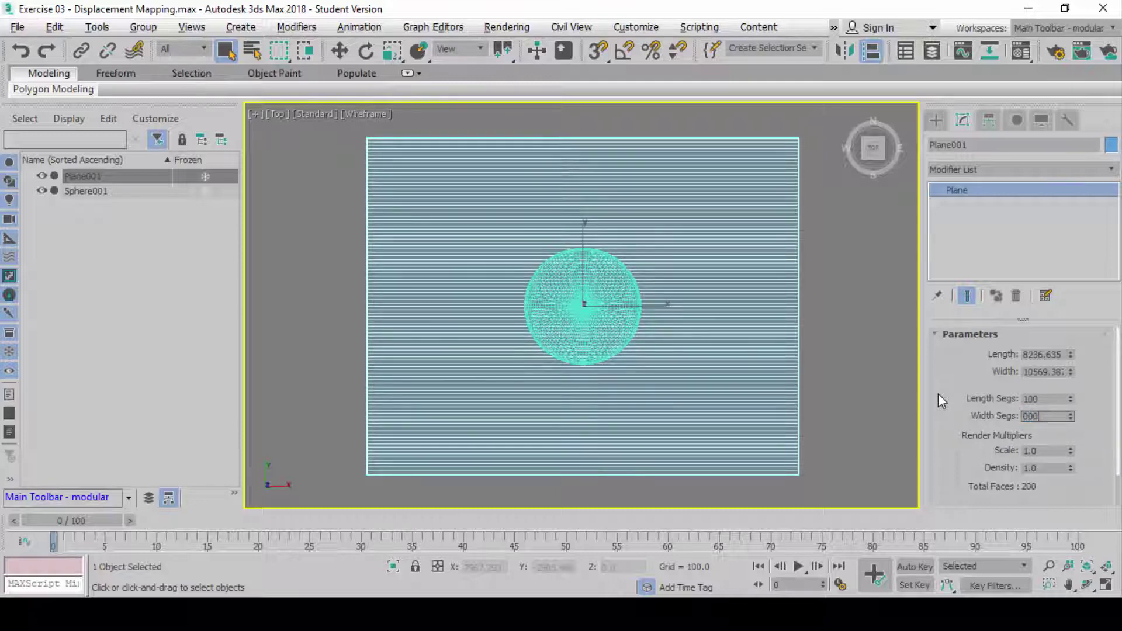
{"action": "key", "text": "BackSpace"}
{"action": "key", "text": "BackSpace"}
{"action": "key", "text": "BackSpace"}
{"action": "type", "text": "100"}
{"action": "key", "text": "Return"}
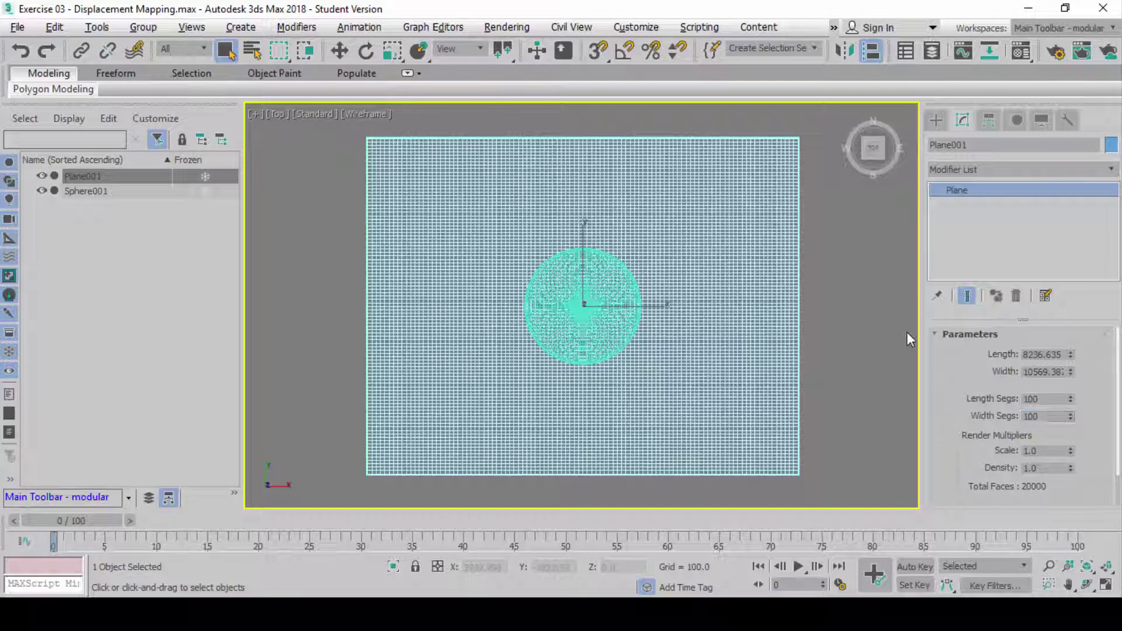
Step: Deselect the plane and switch to the maximized perspective view of the scene
{"action": "left_click", "coordinate": [820, 327]}
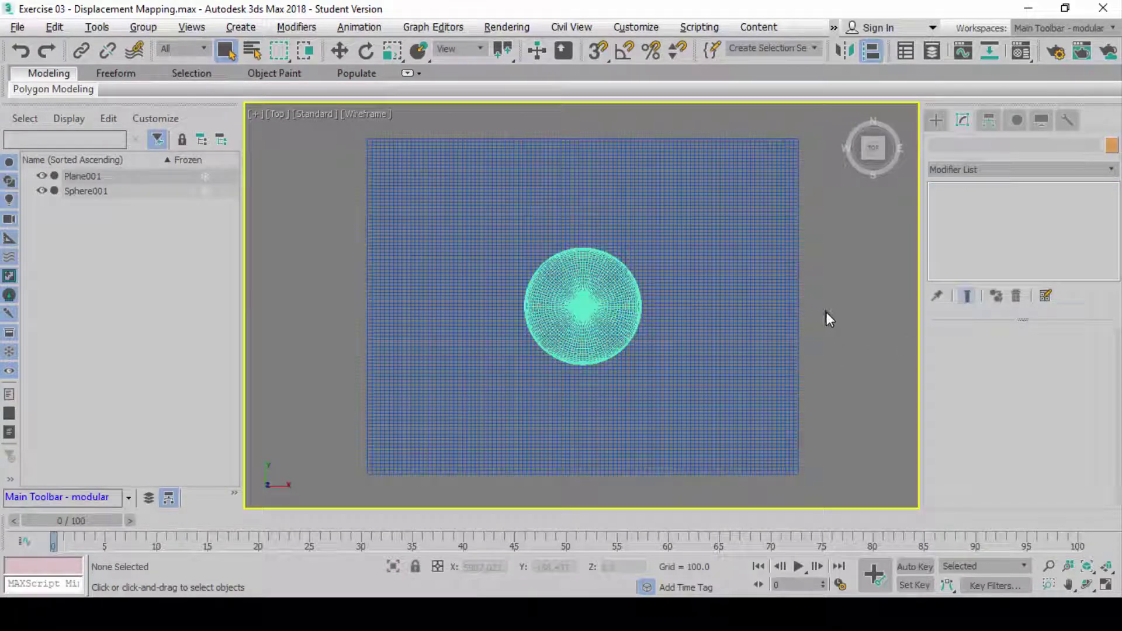
{"action": "key", "text": "alt+w"}
{"action": "left_click", "coordinate": [911, 281]}
{"action": "key", "text": "alt+w"}
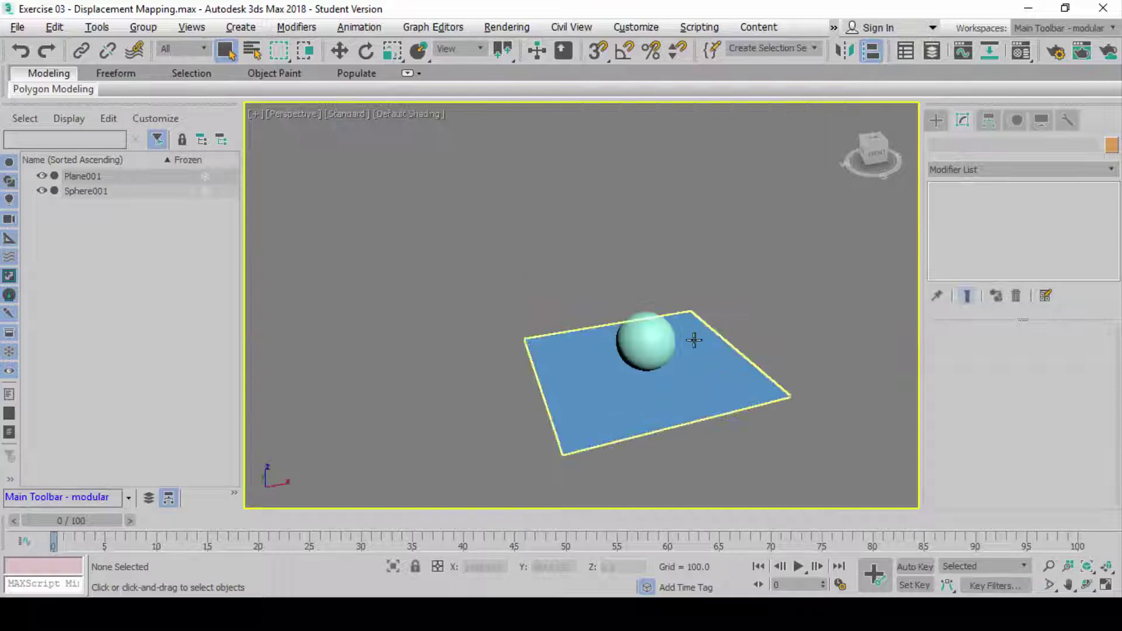
{"action": "scroll", "coordinate": [694, 340], "scroll_direction": "up", "scroll_amount": 1}
{"action": "middle_click_drag", "start_coordinate": [694, 345], "coordinate": [663, 323]}
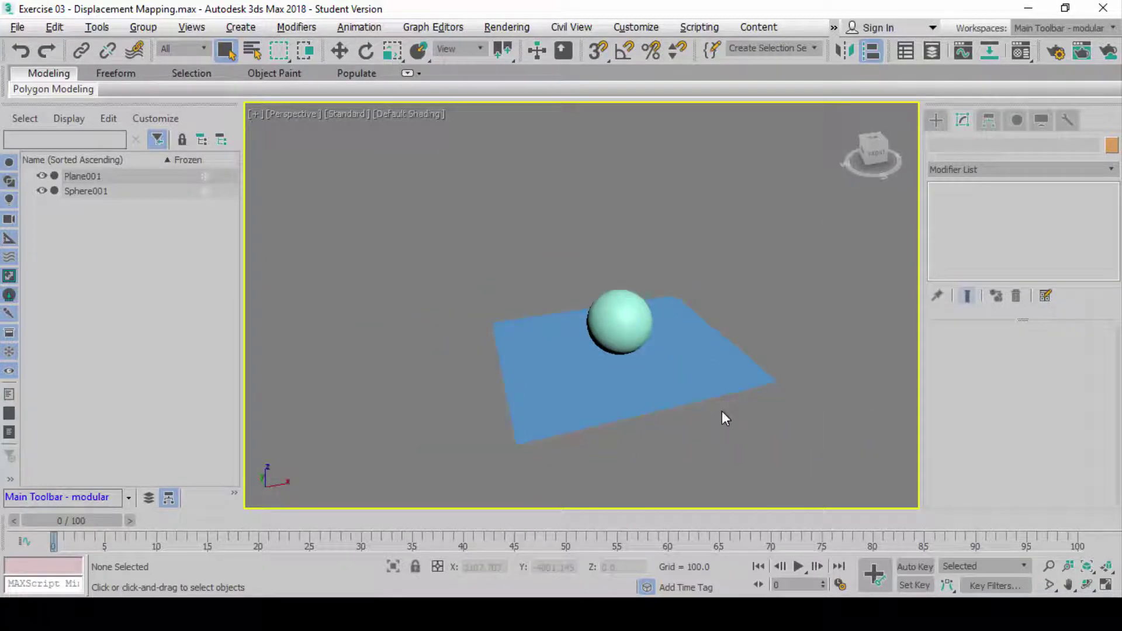
Step: Add an object-space Displace modifier to the plane and expand its sub-object level
{"action": "left_click", "coordinate": [678, 383]}
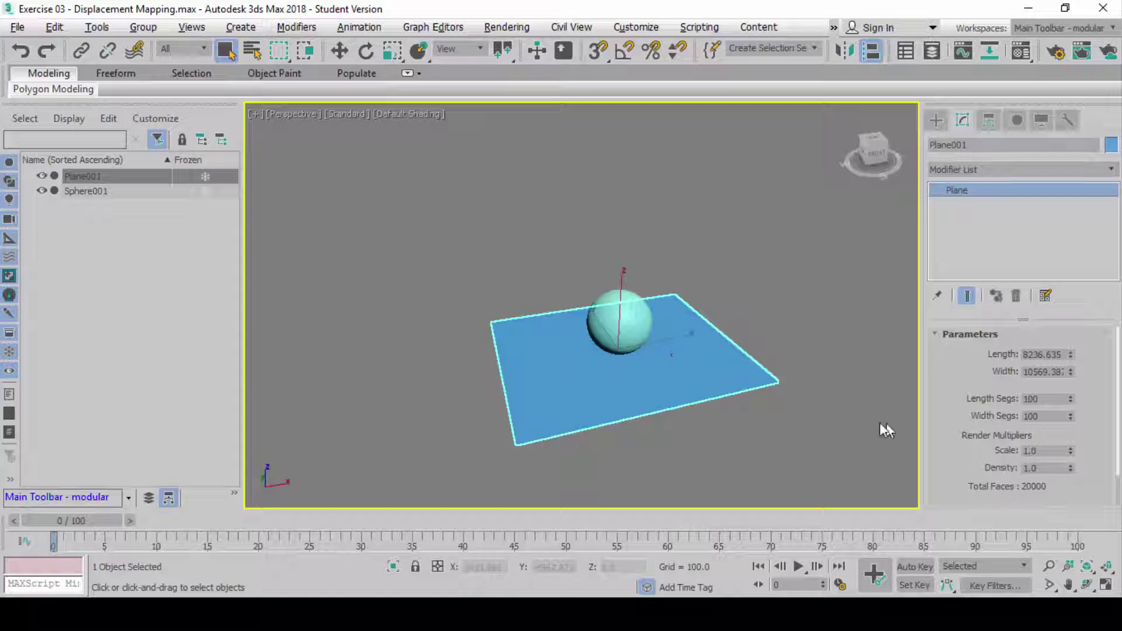
{"action": "left_click", "coordinate": [741, 412]}
{"action": "left_click", "coordinate": [708, 359]}
{"action": "left_click", "coordinate": [1045, 172]}
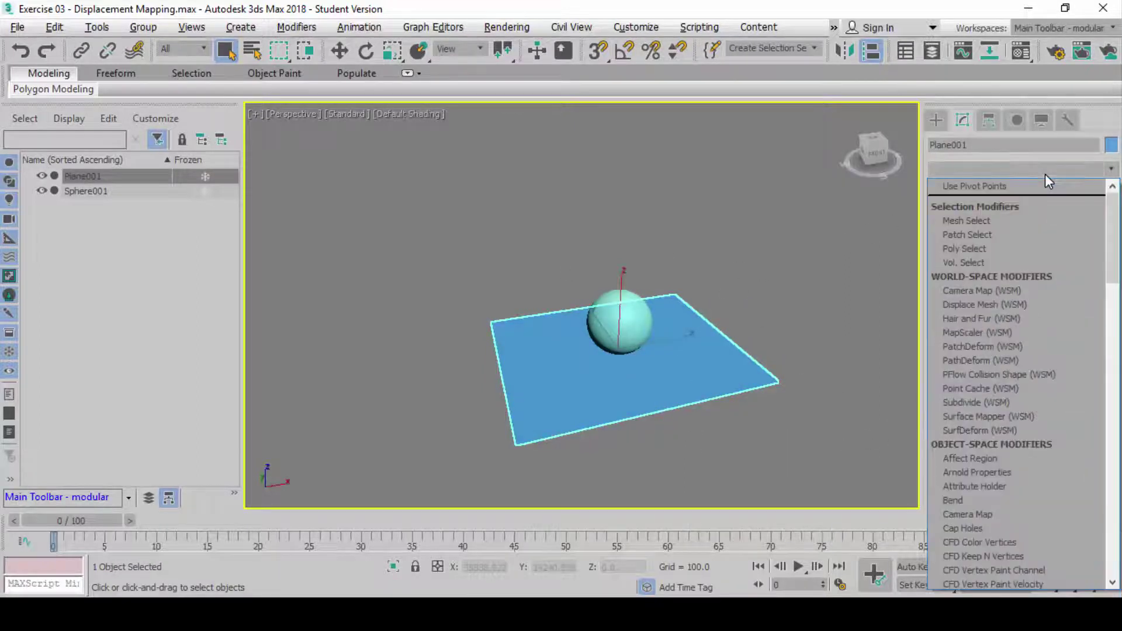
{"action": "key", "text": "d"}
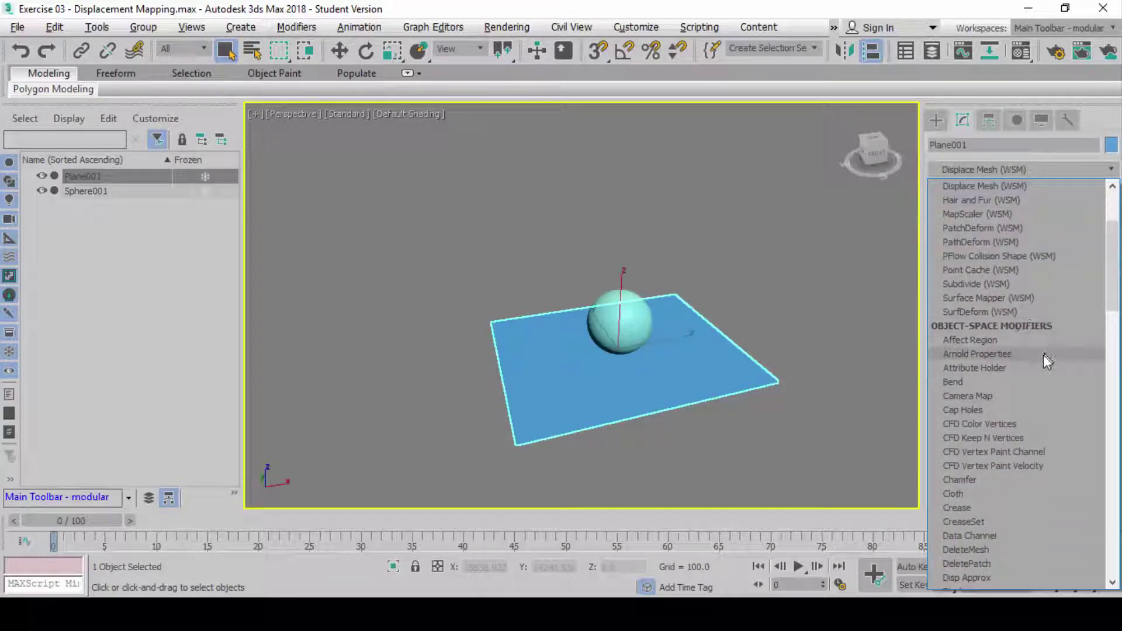
{"action": "scroll", "coordinate": [1040, 366], "scroll_direction": "down", "scroll_amount": 3}
{"action": "scroll", "coordinate": [1035, 367], "scroll_direction": "down", "scroll_amount": 1}
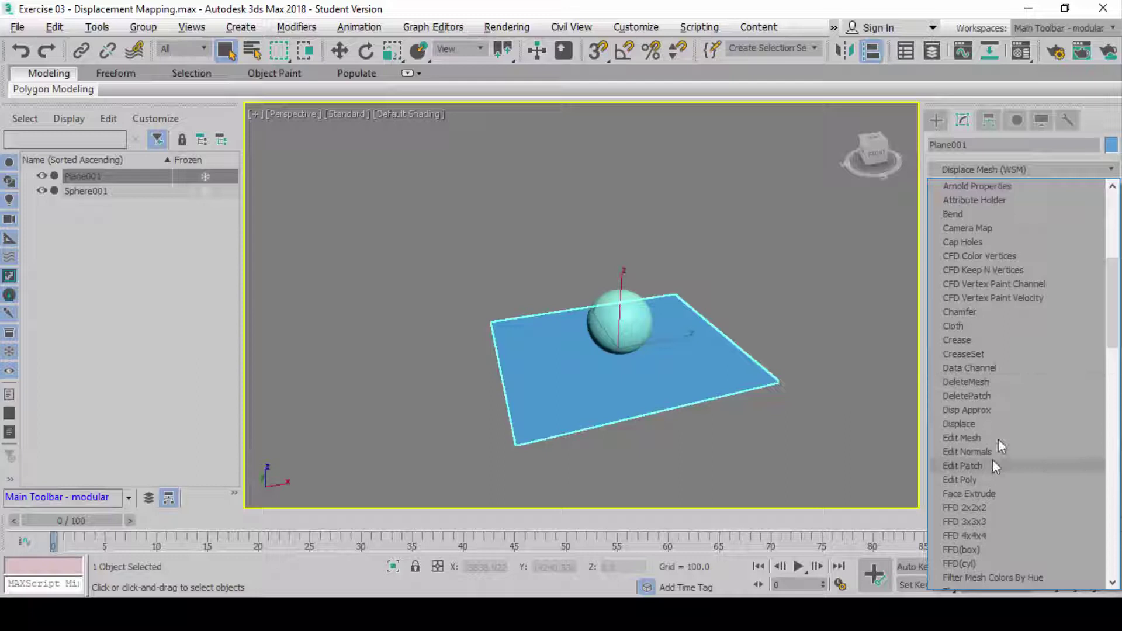
{"action": "left_click", "coordinate": [1001, 423]}
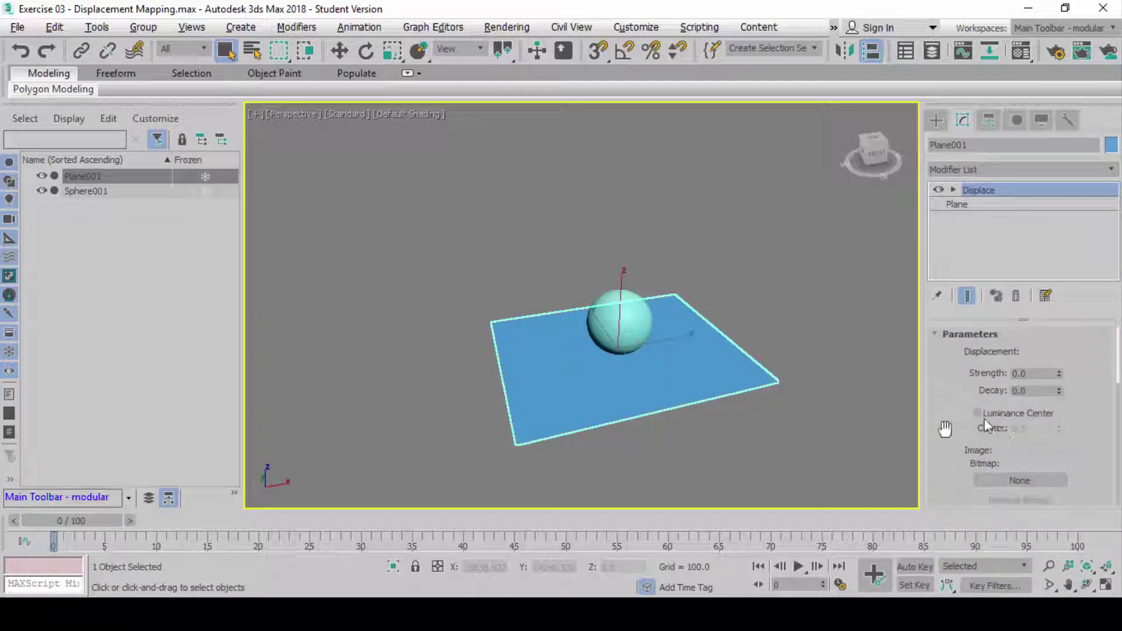
{"action": "left_click", "coordinate": [953, 189]}
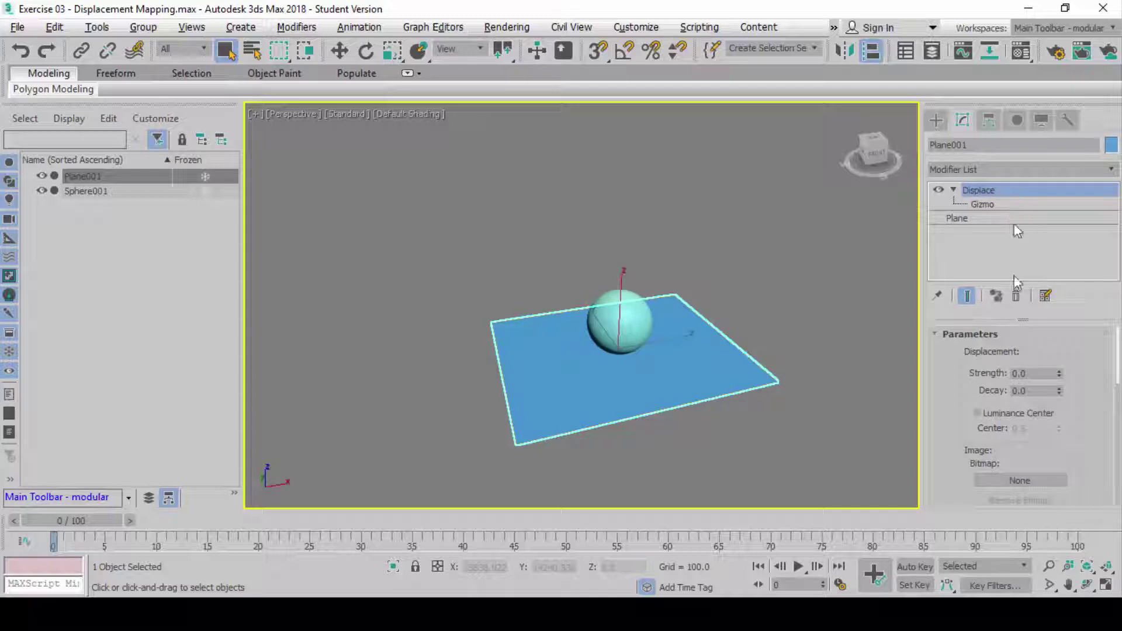
Step: Load Tile.jpg from the for Students folder of Semester 01 Lesson 15 - Mapping as the Displace modifier's bitmap
{"action": "scroll", "coordinate": [1095, 403], "scroll_direction": "down", "scroll_amount": 5}
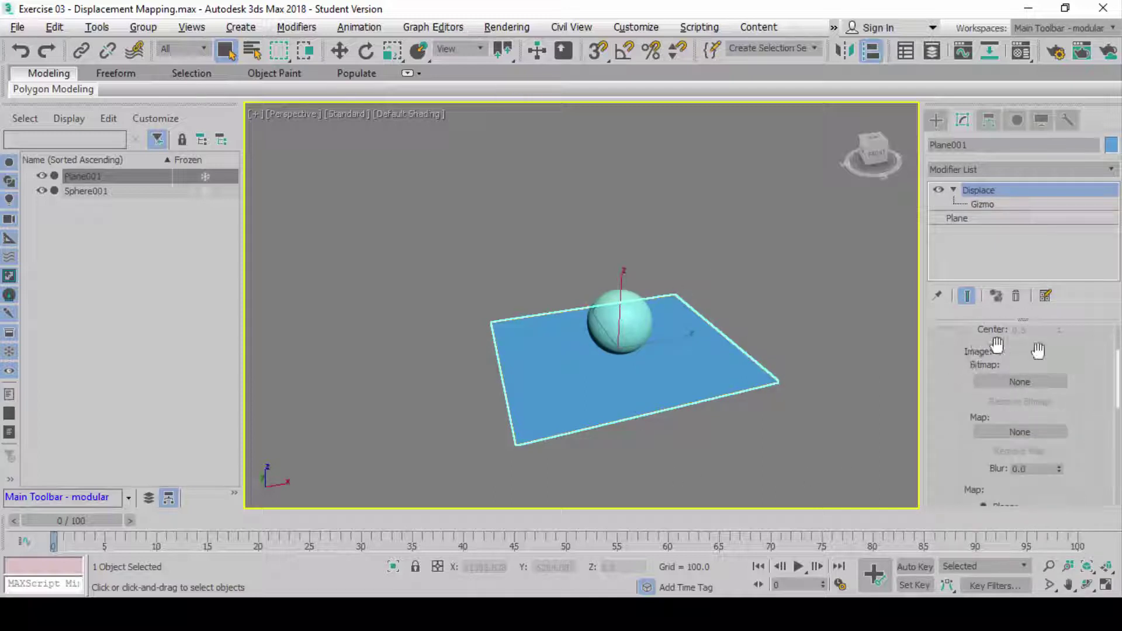
{"action": "scroll", "coordinate": [1094, 392], "scroll_direction": "up", "scroll_amount": 5}
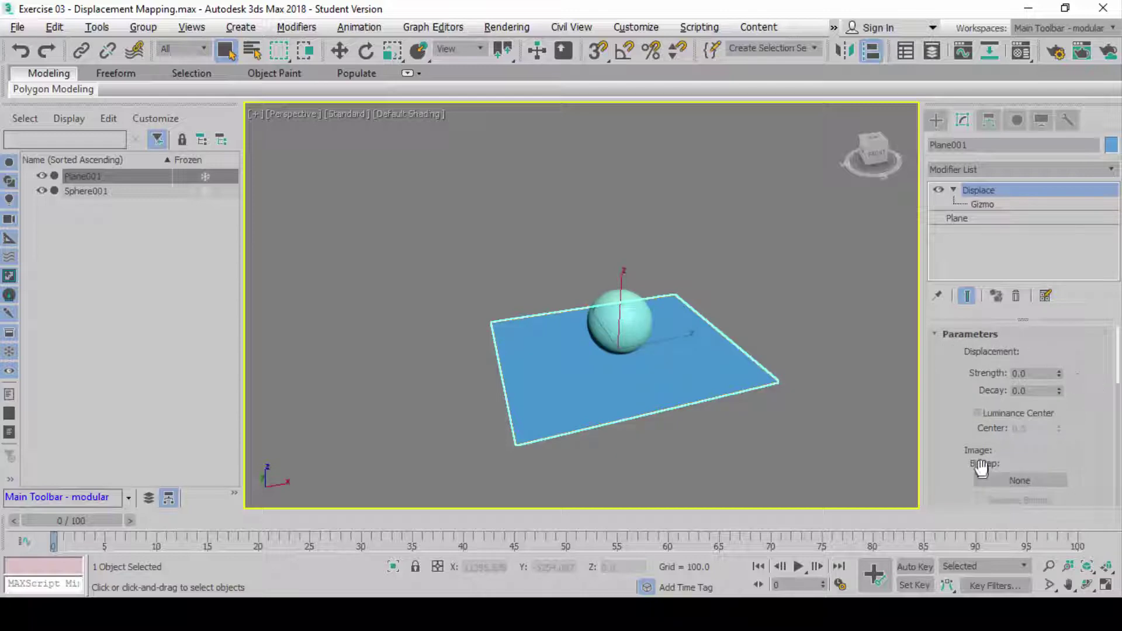
{"action": "left_click", "coordinate": [1017, 482]}
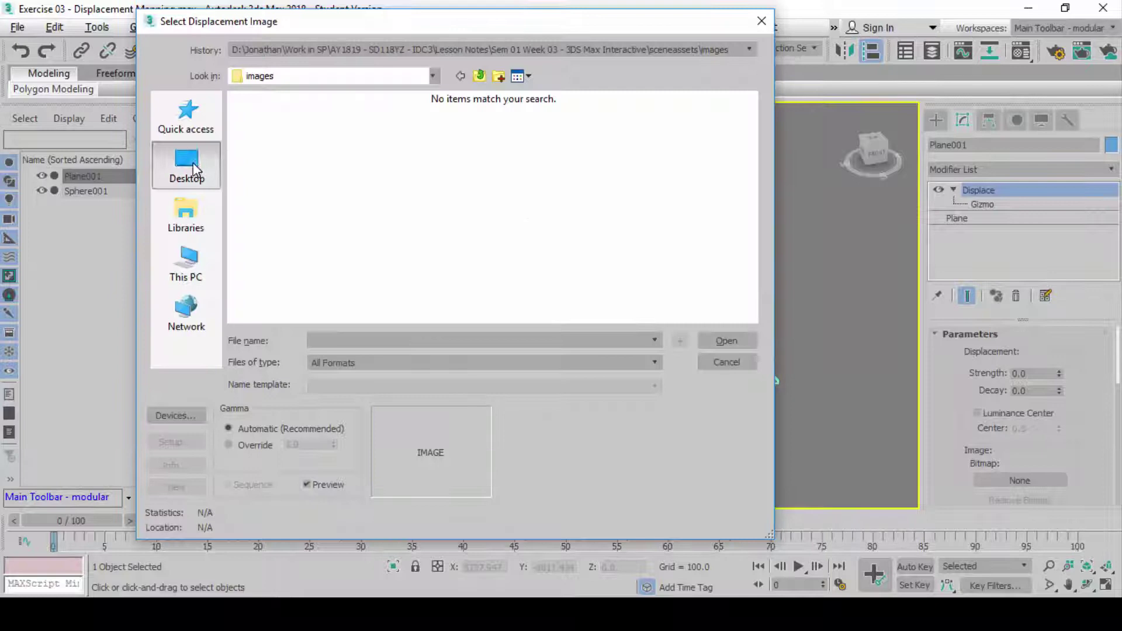
{"action": "left_click", "coordinate": [188, 166]}
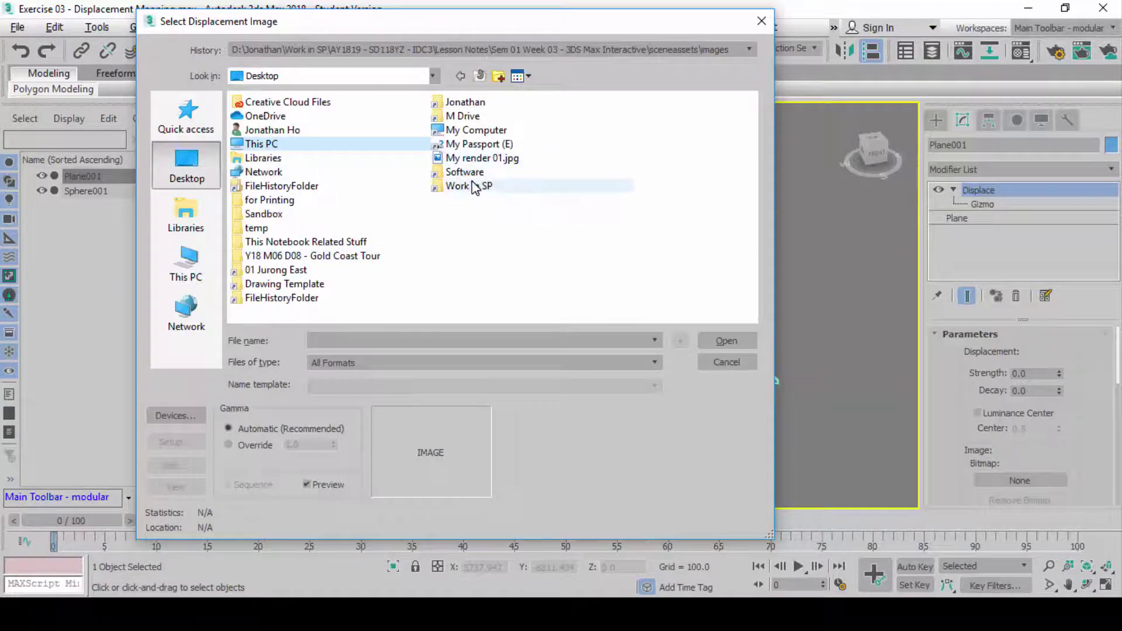
{"action": "double_click", "coordinate": [467, 185]}
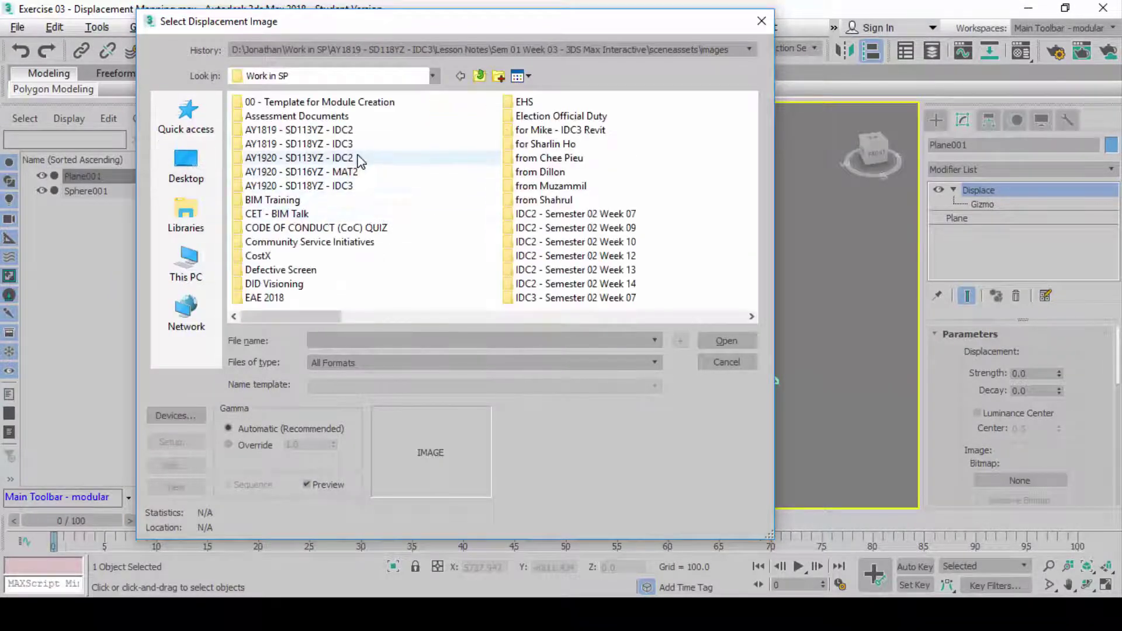
{"action": "double_click", "coordinate": [359, 158]}
{"action": "double_click", "coordinate": [301, 200]}
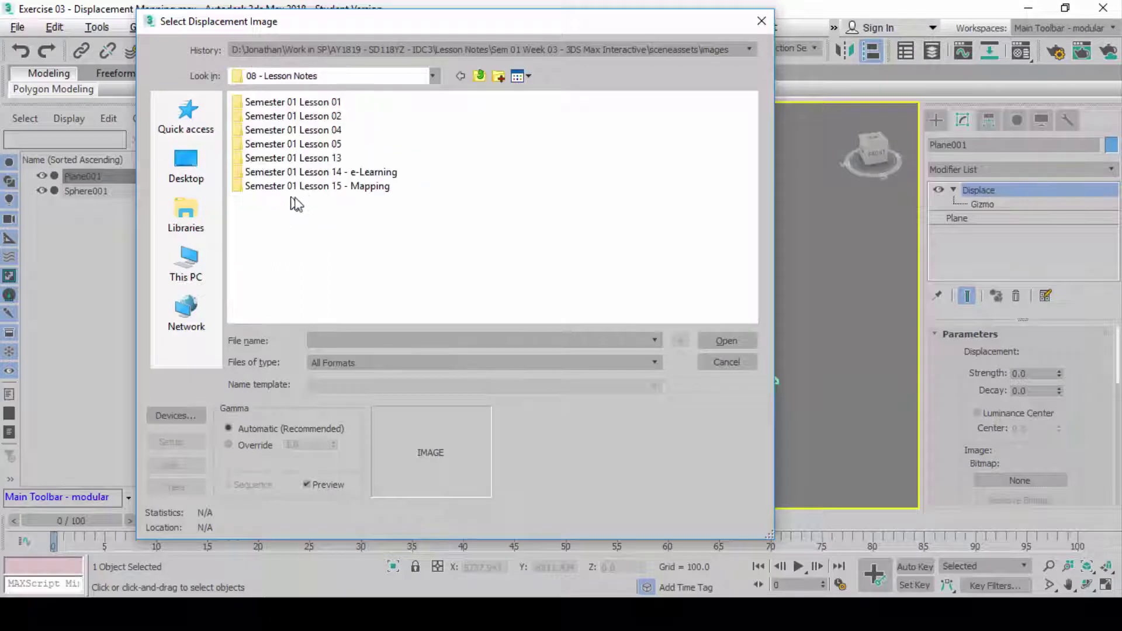
{"action": "double_click", "coordinate": [326, 186]}
{"action": "double_click", "coordinate": [247, 164]}
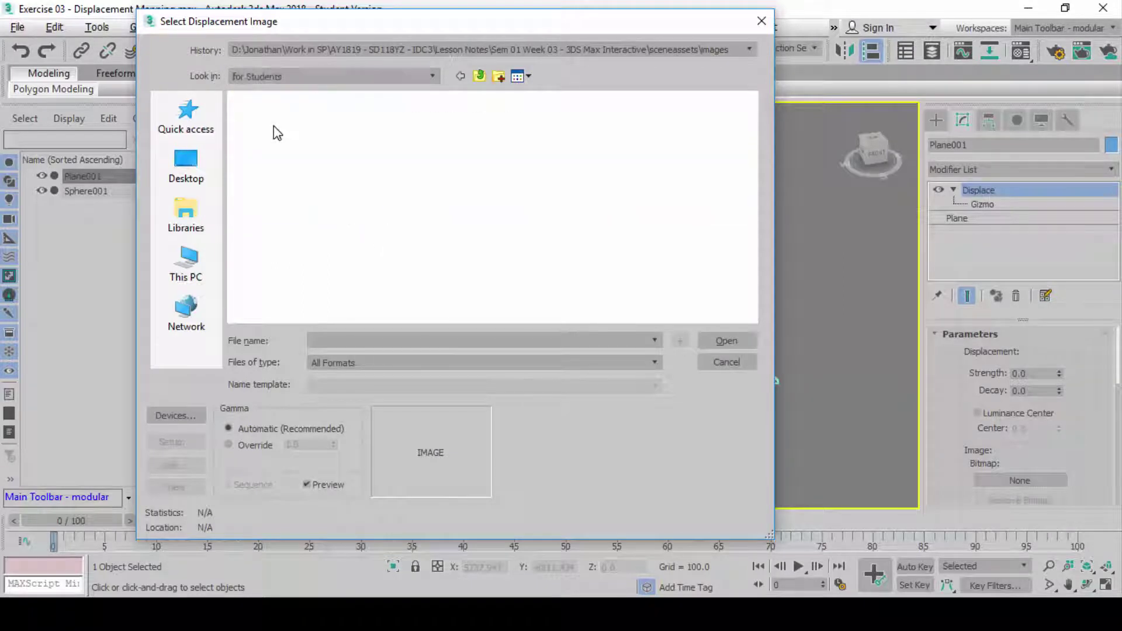
{"action": "left_click", "coordinate": [354, 267]}
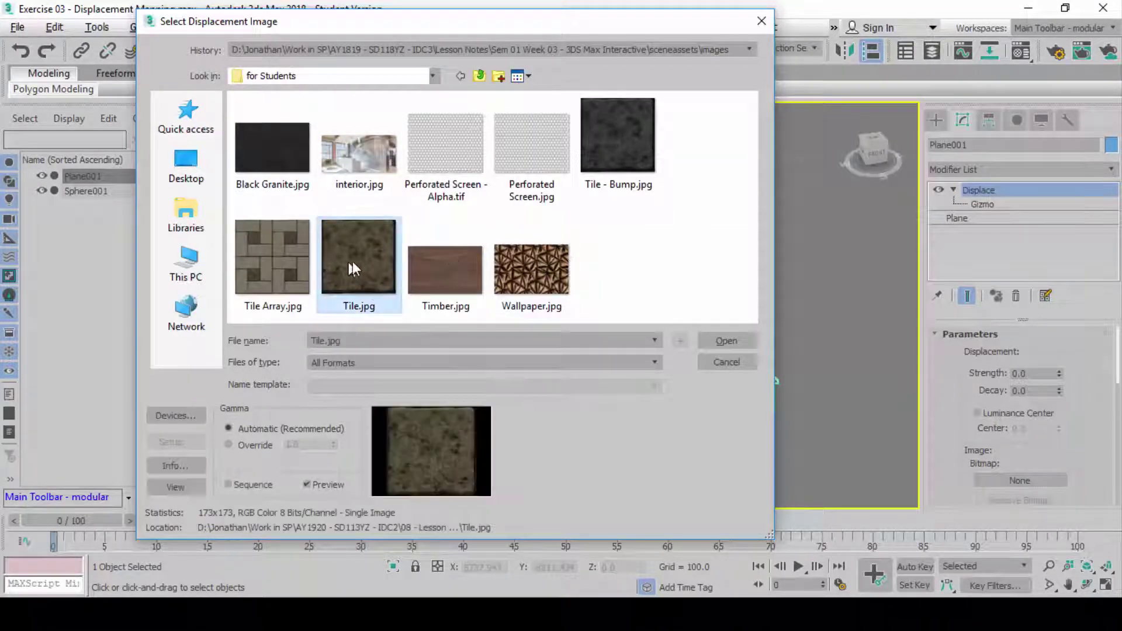
{"action": "double_click", "coordinate": [359, 268]}
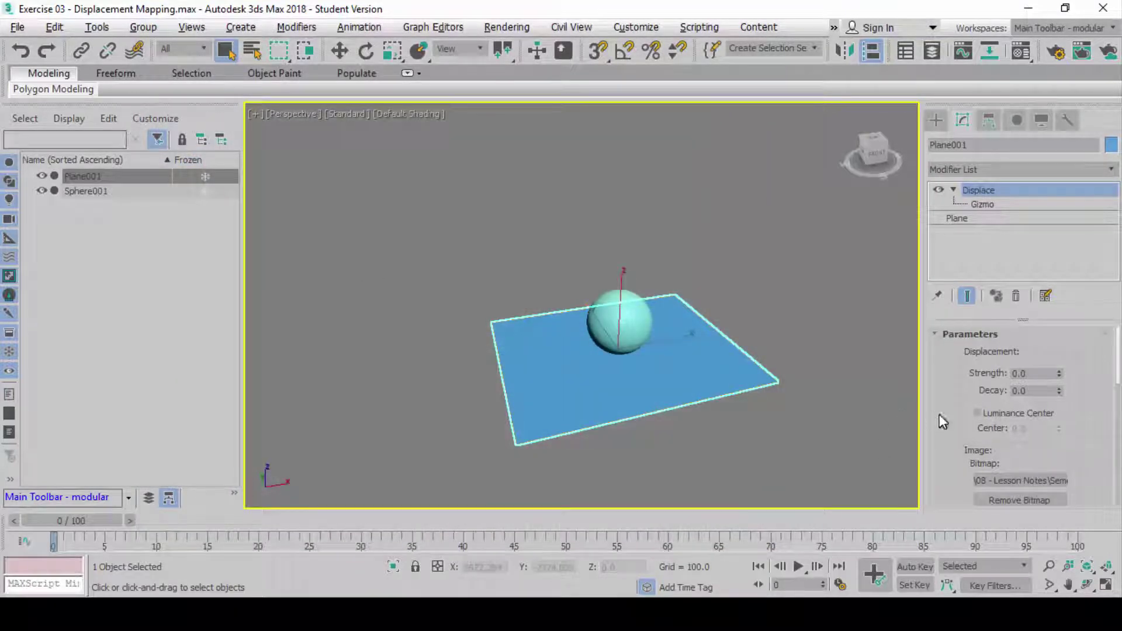
Step: Set the plane's displacement strength to 1000
{"action": "left_click_drag", "start_coordinate": [1079, 459], "coordinate": [1081, 388]}
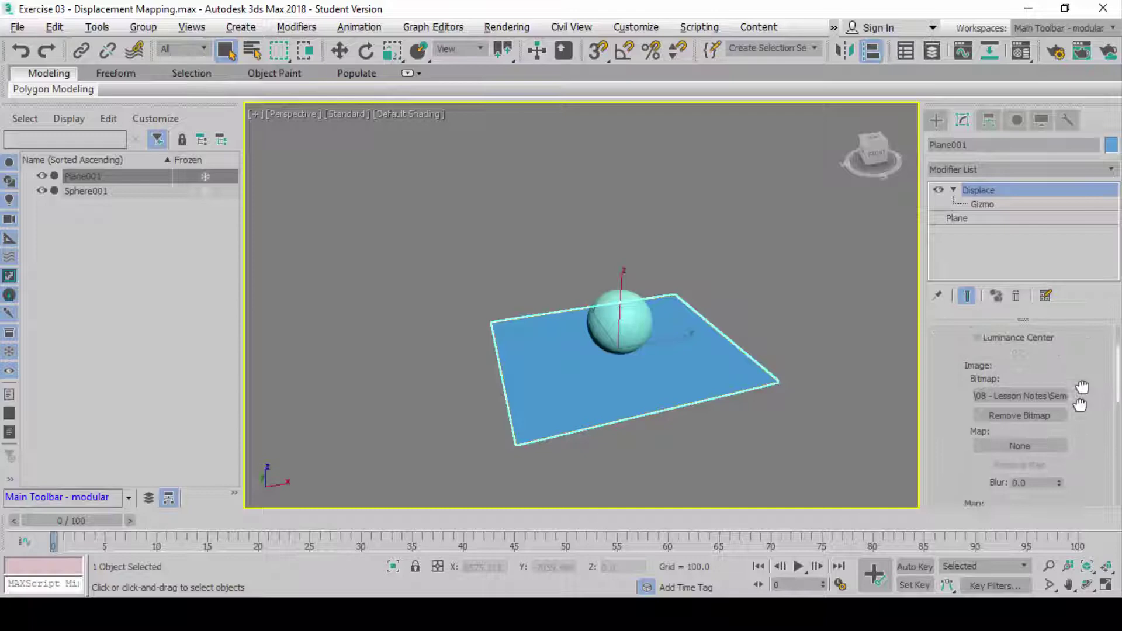
{"action": "scroll", "coordinate": [1080, 405], "scroll_direction": "up", "scroll_amount": 3}
{"action": "left_click", "coordinate": [1038, 374]}
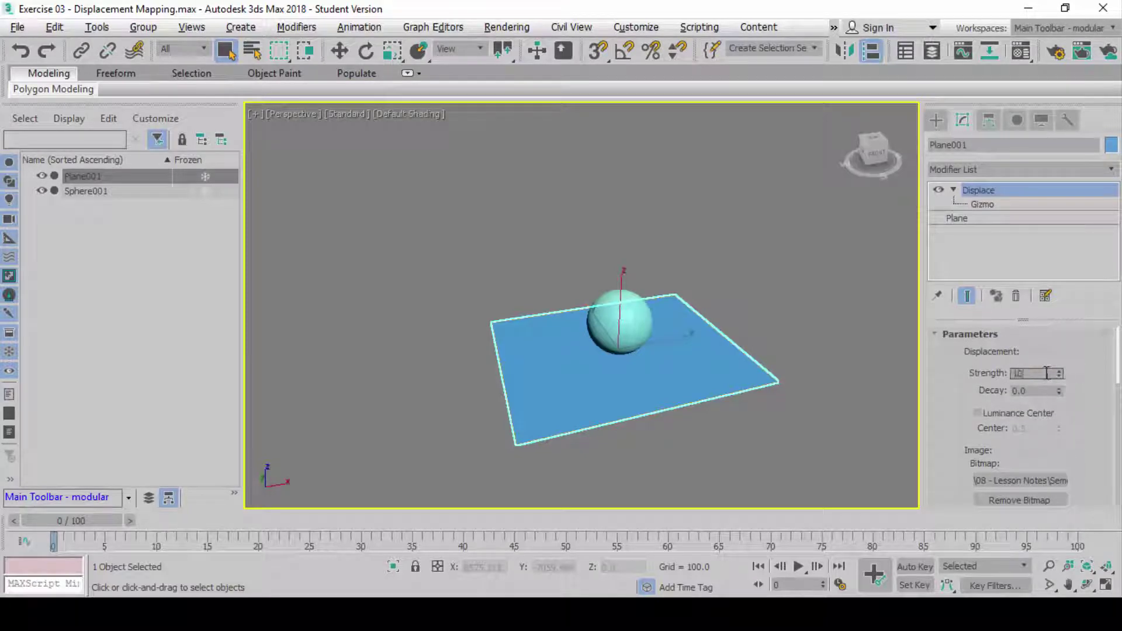
{"action": "type", "text": "1000"}
{"action": "key", "text": "Return"}
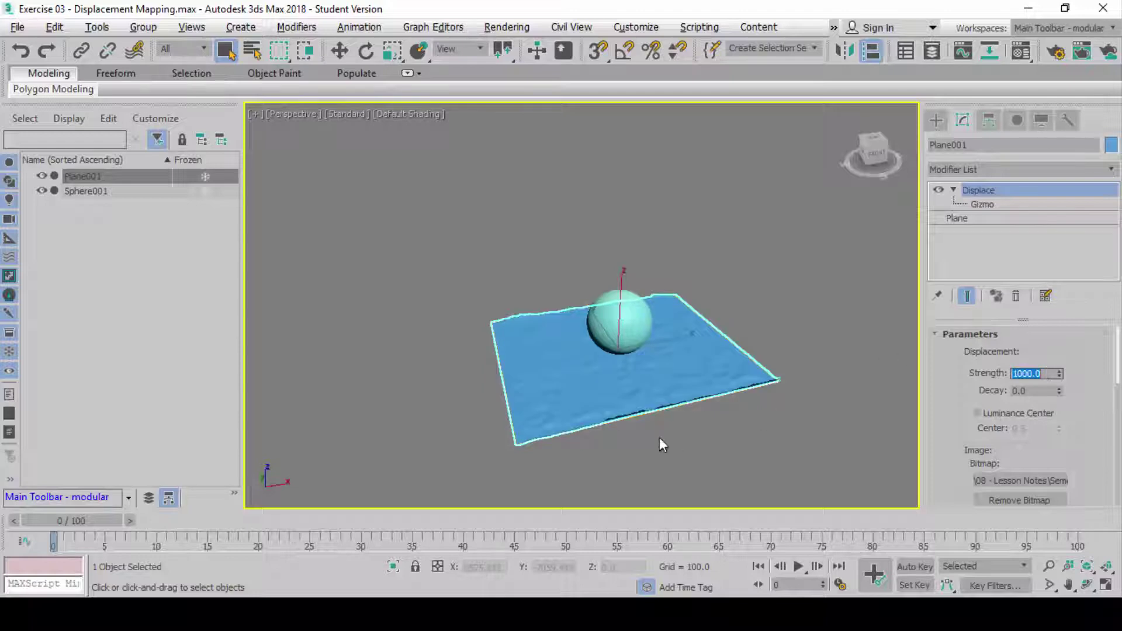
Step: Set the plane's displacement strength to 10000
{"action": "scroll", "coordinate": [657, 410], "scroll_direction": "up", "scroll_amount": 3}
{"action": "scroll", "coordinate": [662, 405], "scroll_direction": "down", "scroll_amount": 4}
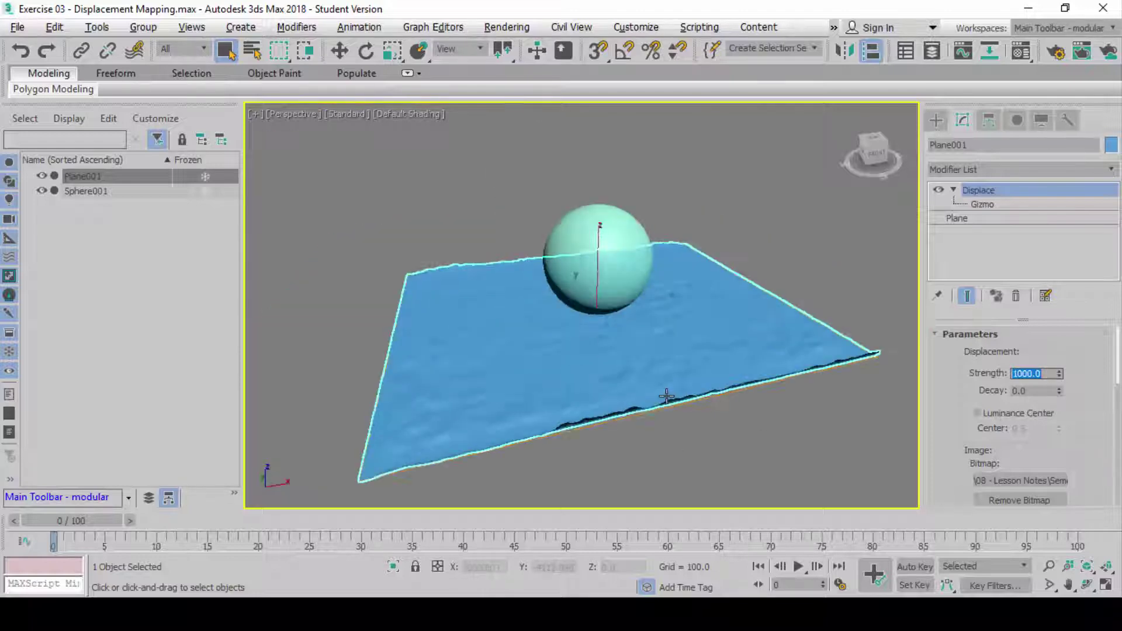
{"action": "mouse_move", "coordinate": [669, 396]}
{"action": "middle_mouse_down", "text": "alt"}
{"action": "mouse_move", "coordinate": [679, 405]}
{"action": "mouse_move", "coordinate": [656, 376]}
{"action": "mouse_move", "coordinate": [667, 389]}
{"action": "middle_mouse_up", "text": "alt"}
{"action": "left_click_drag", "start_coordinate": [1040, 373], "coordinate": [1011, 371]}
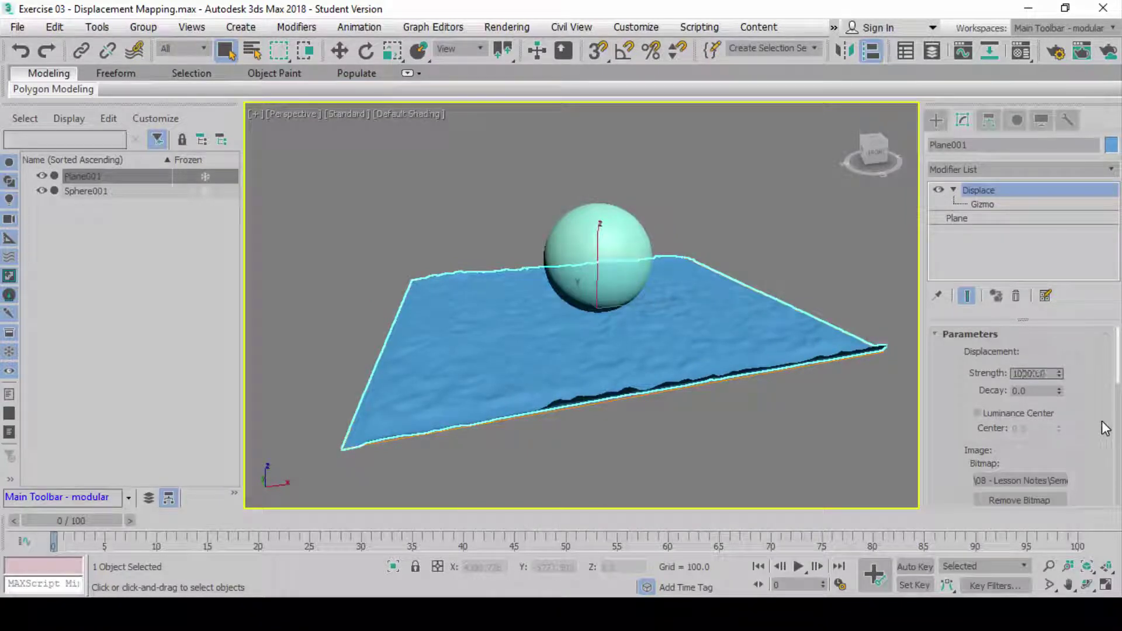
{"action": "type", "text": "10000"}
{"action": "key", "text": "Return"}
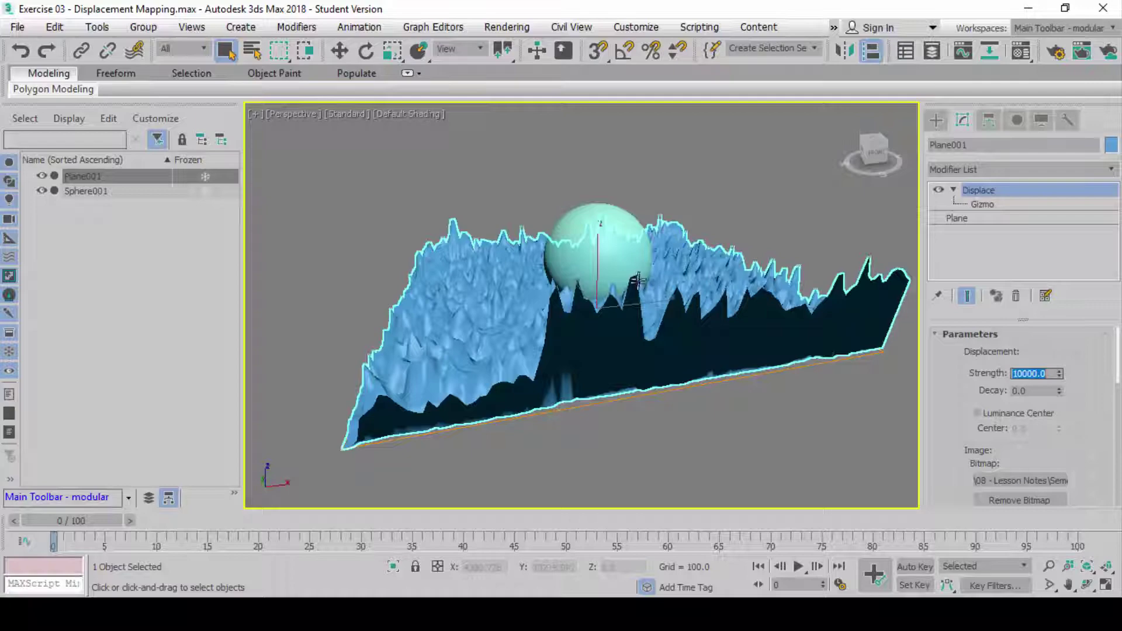
Step: Lower the plane's displacement strength slightly from 10000 and deselect the plane
{"action": "middle_click_drag", "start_coordinate": [638, 280], "coordinate": [544, 334], "text": "alt"}
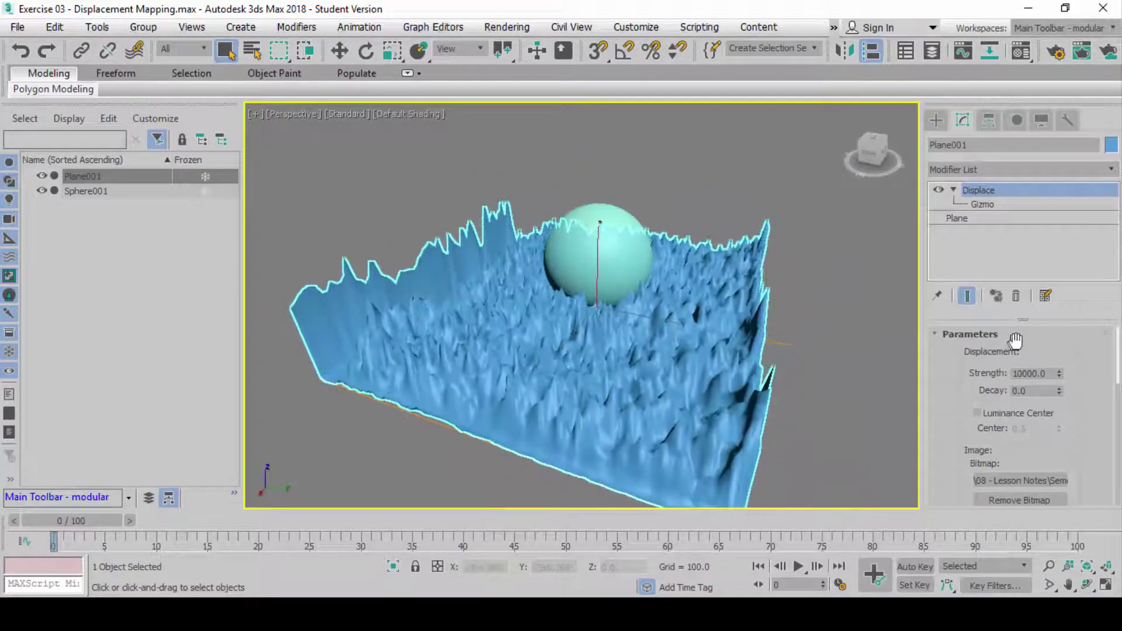
{"action": "left_click_drag", "start_coordinate": [1059, 373], "coordinate": [1013, 403]}
{"action": "left_click", "coordinate": [679, 164]}
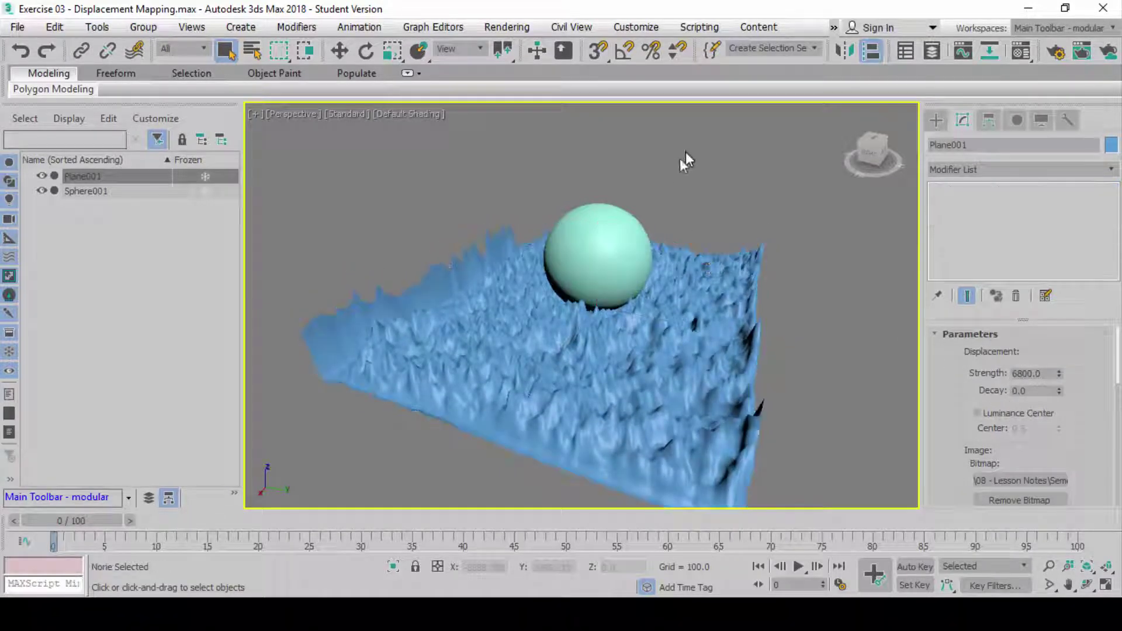
Step: Add an object-space Displace modifier to the sphere and expand its sub-object level
{"action": "left_click", "coordinate": [616, 238]}
{"action": "left_click", "coordinate": [1058, 169]}
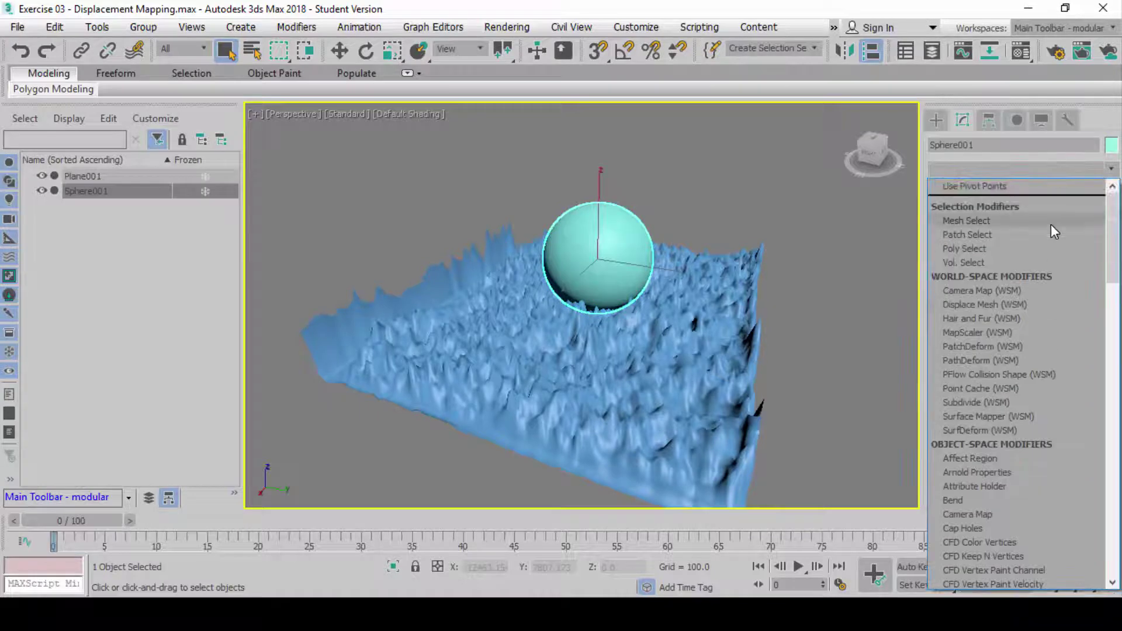
{"action": "key", "text": "d"}
{"action": "scroll", "coordinate": [1012, 518], "scroll_direction": "down", "scroll_amount": 1}
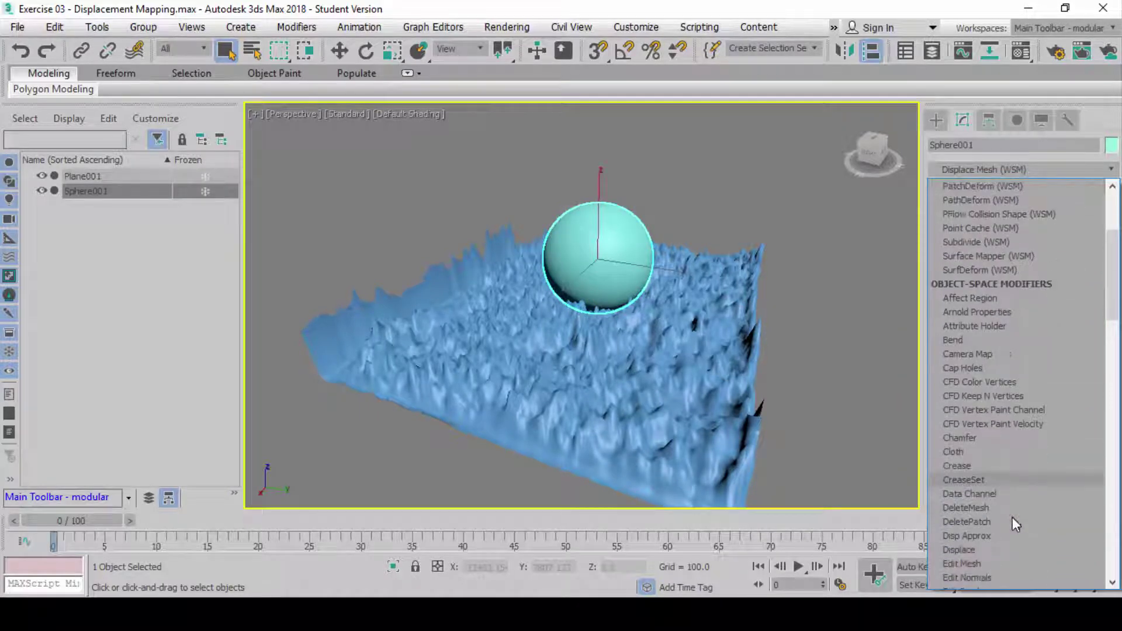
{"action": "scroll", "coordinate": [1005, 529], "scroll_direction": "down", "scroll_amount": 1}
{"action": "left_click", "coordinate": [994, 507]}
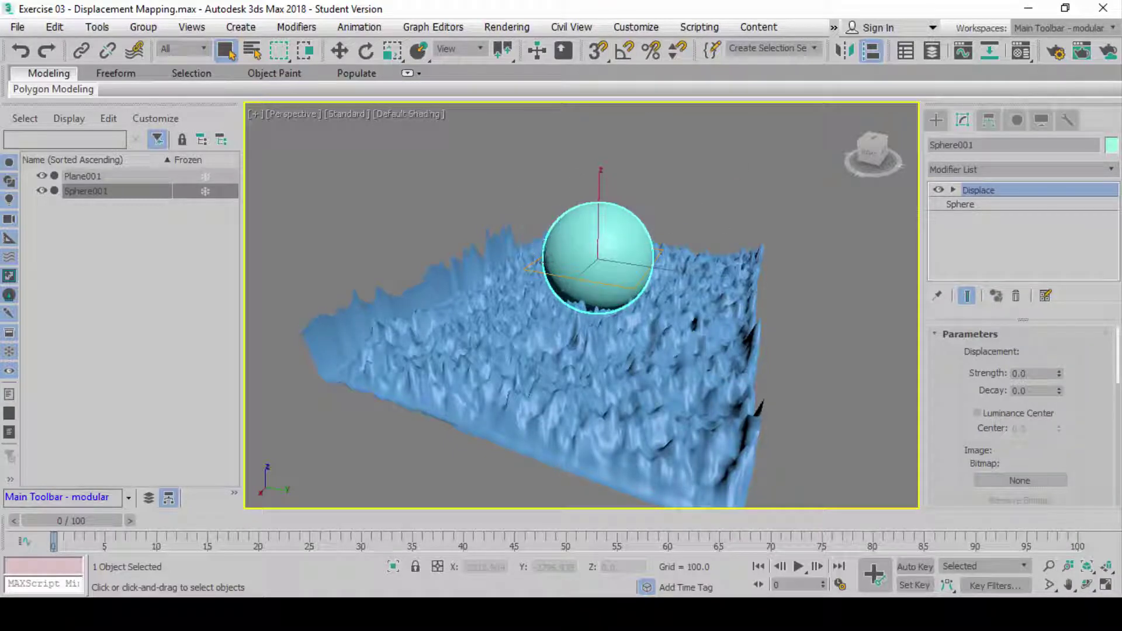
{"action": "left_click", "coordinate": [952, 190]}
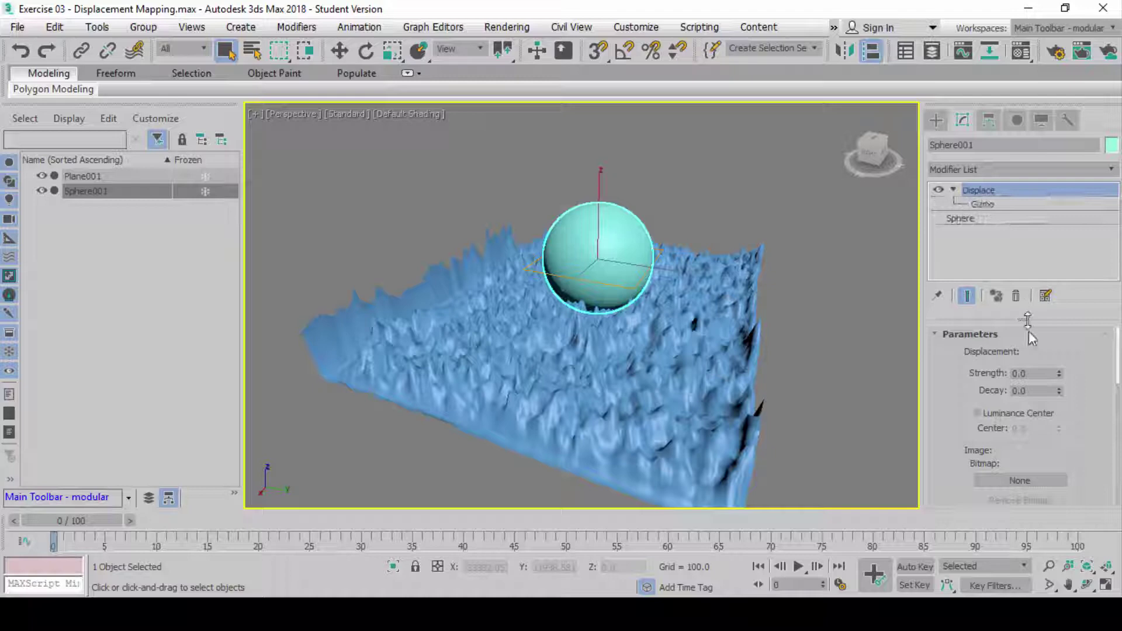
Step: Load the tile image from the for Students folder of Semester 01 Lesson 15 - Mapping as the sphere's Displace bitmap
{"action": "scroll", "coordinate": [1071, 458], "scroll_direction": "down", "scroll_amount": 3}
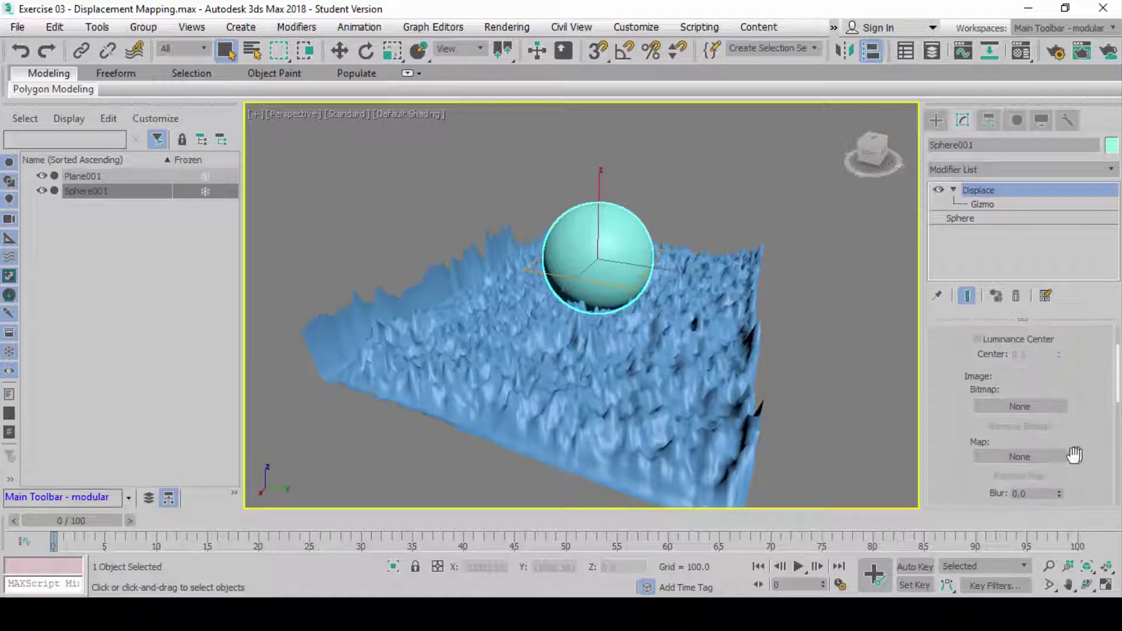
{"action": "left_click", "coordinate": [1014, 412]}
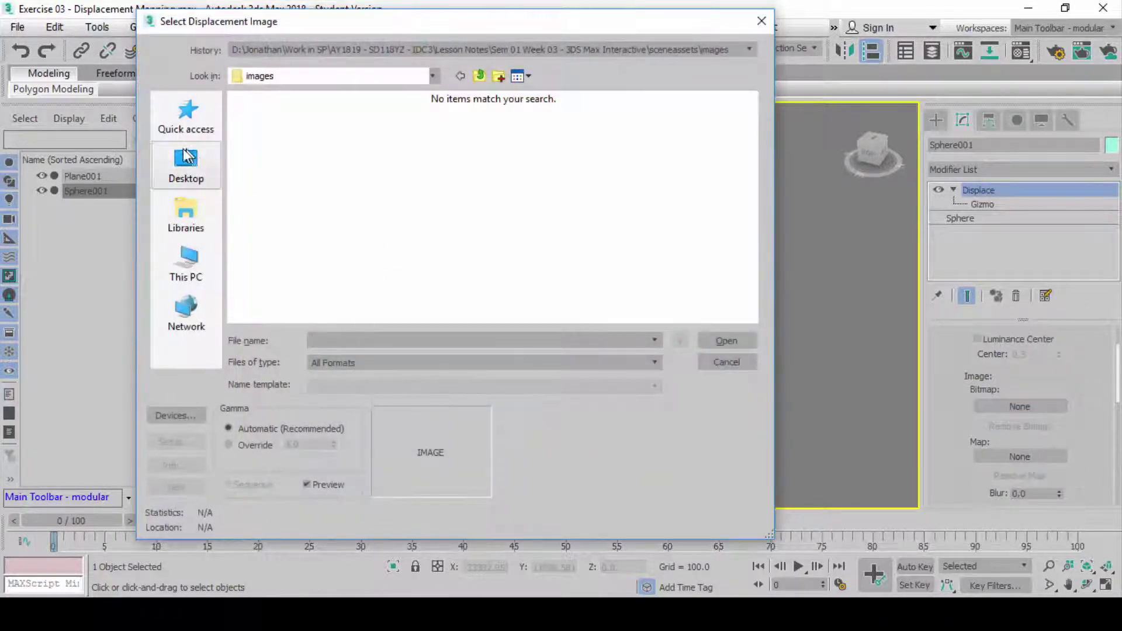
{"action": "left_click", "coordinate": [186, 167]}
{"action": "double_click", "coordinate": [467, 190]}
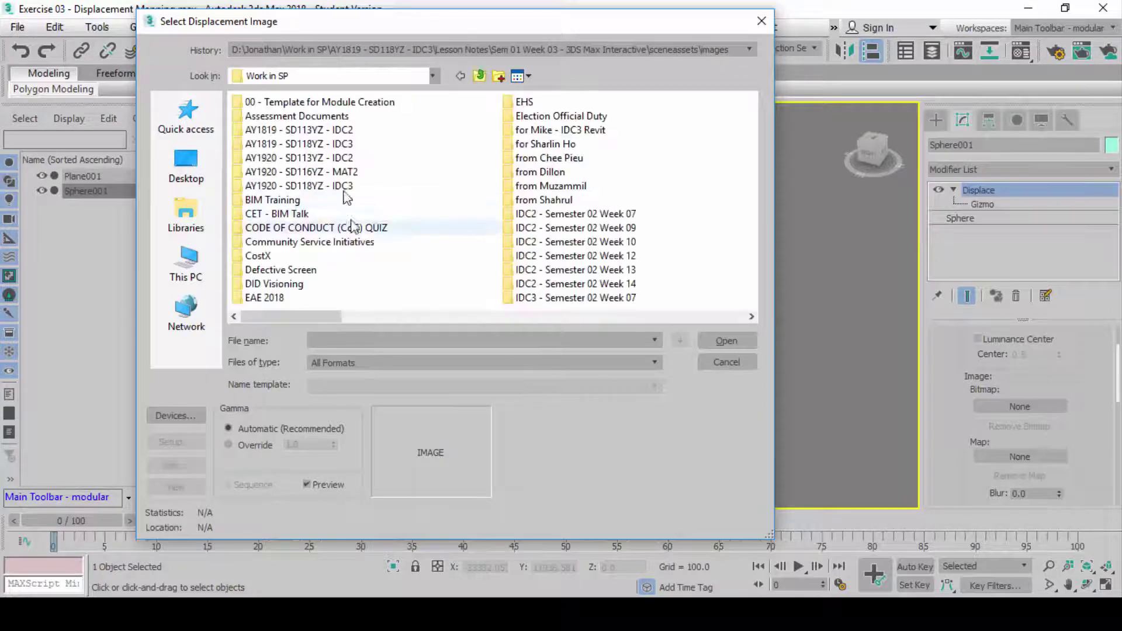
{"action": "double_click", "coordinate": [348, 174]}
{"action": "double_click", "coordinate": [308, 201]}
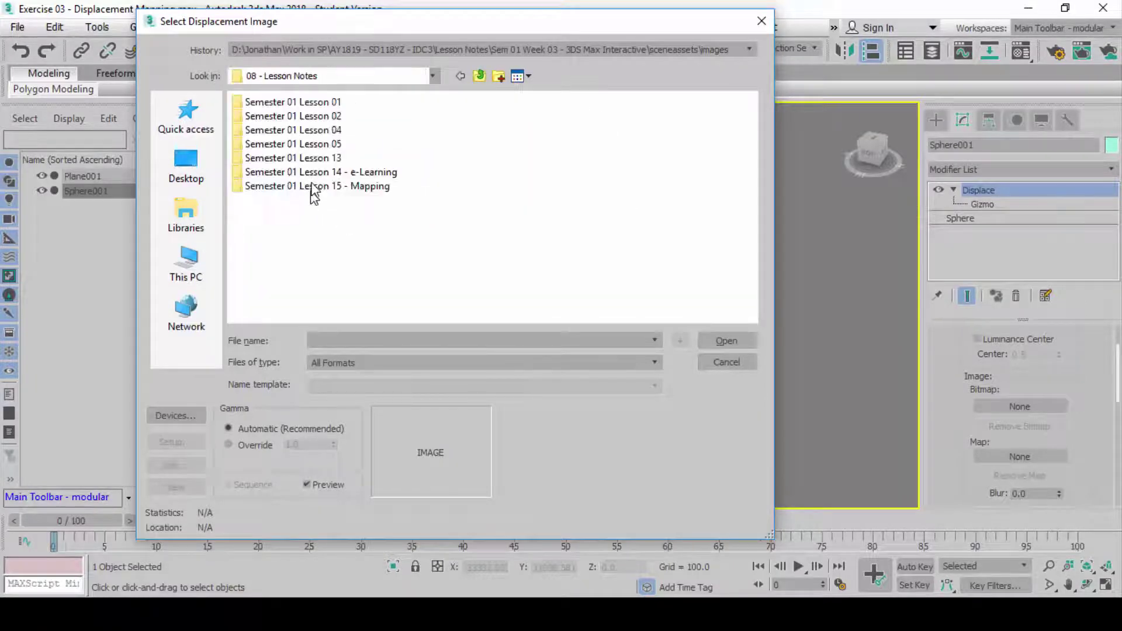
{"action": "double_click", "coordinate": [316, 187]}
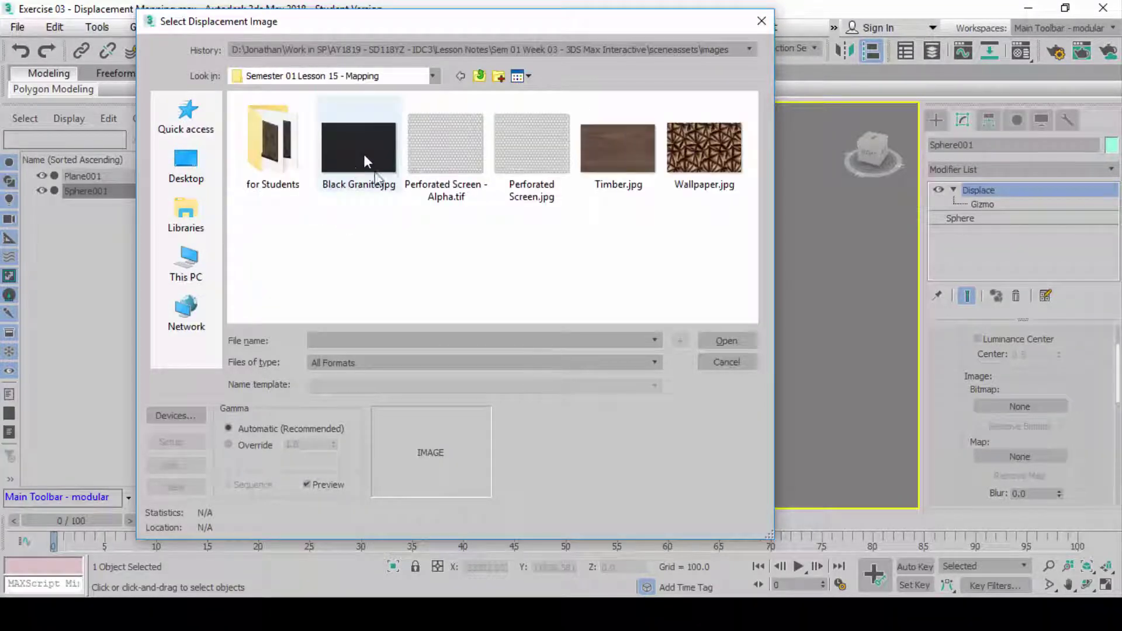
{"action": "double_click", "coordinate": [287, 158]}
{"action": "left_click", "coordinate": [363, 260]}
{"action": "double_click", "coordinate": [363, 257]}
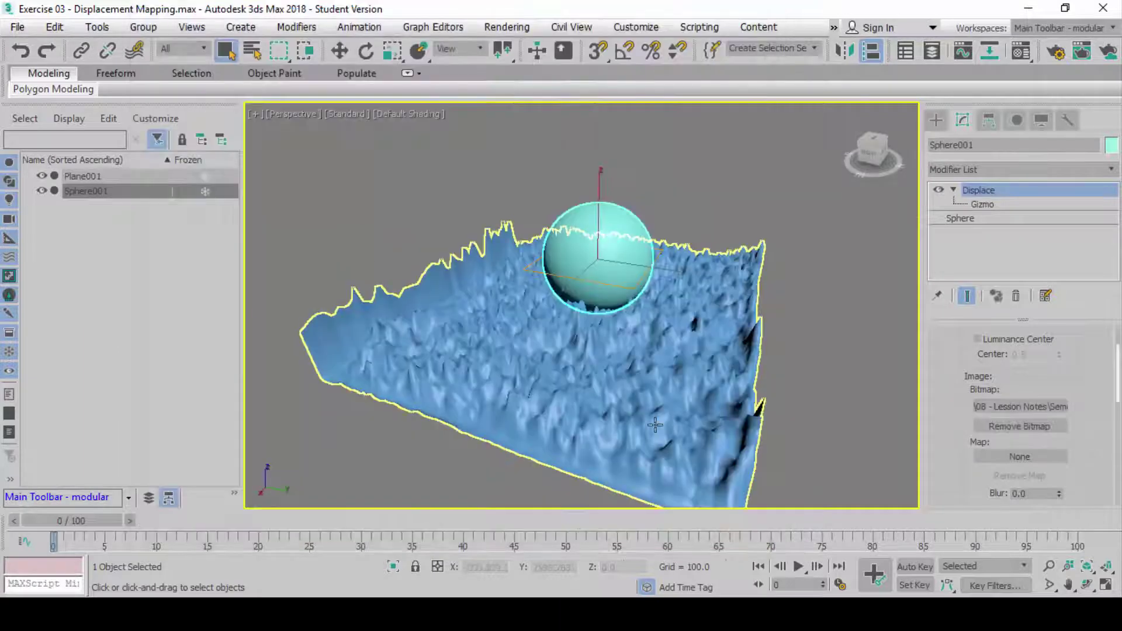
Step: Set the sphere's displacement strength to 1000
{"action": "scroll", "coordinate": [1028, 379], "scroll_direction": "up", "scroll_amount": 3}
{"action": "left_click_drag", "start_coordinate": [1035, 373], "coordinate": [926, 360]}
{"action": "type", "text": "1000"}
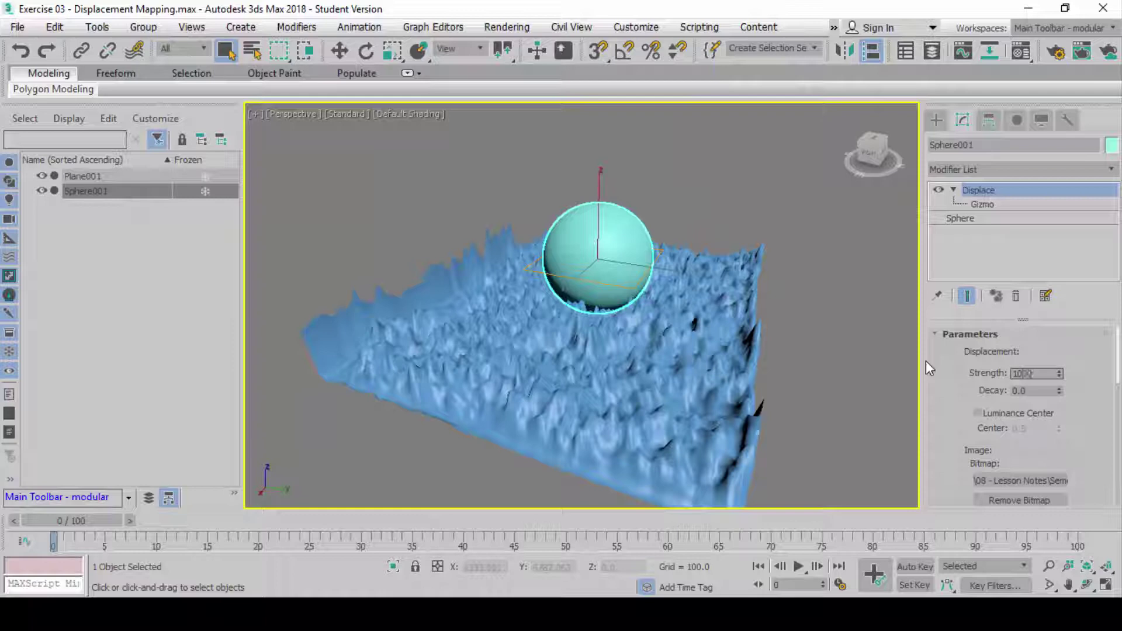
{"action": "type", "text": "00"}
{"action": "key", "text": "Return"}
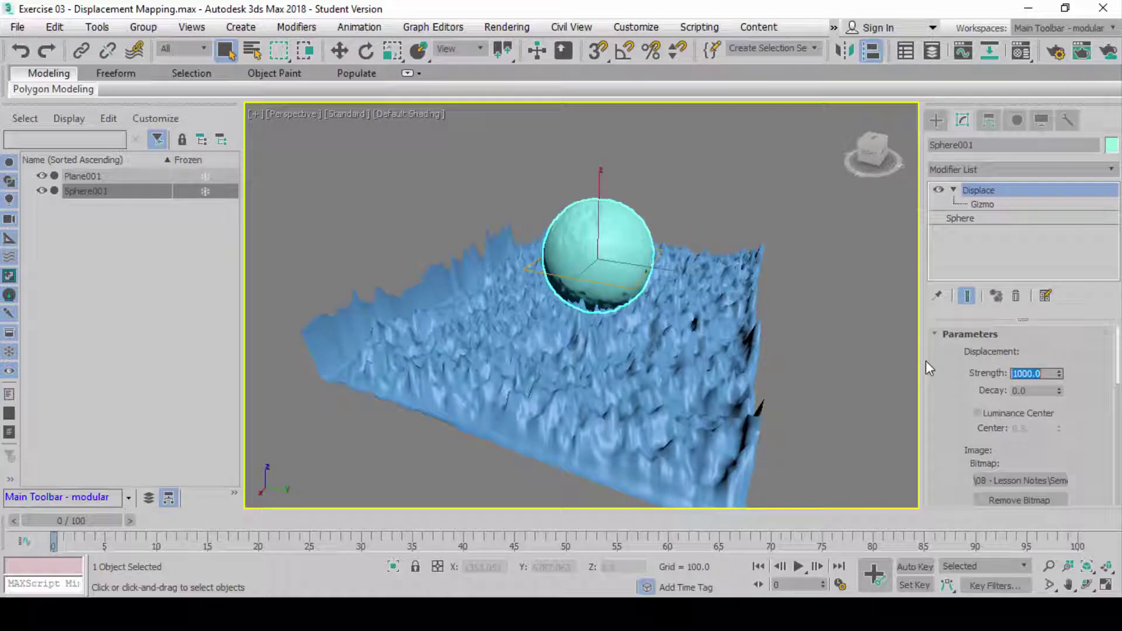
{"action": "type", "text": "10000"}
Step: Set the sphere's displacement strength to 10000
{"action": "key", "text": "Return"}
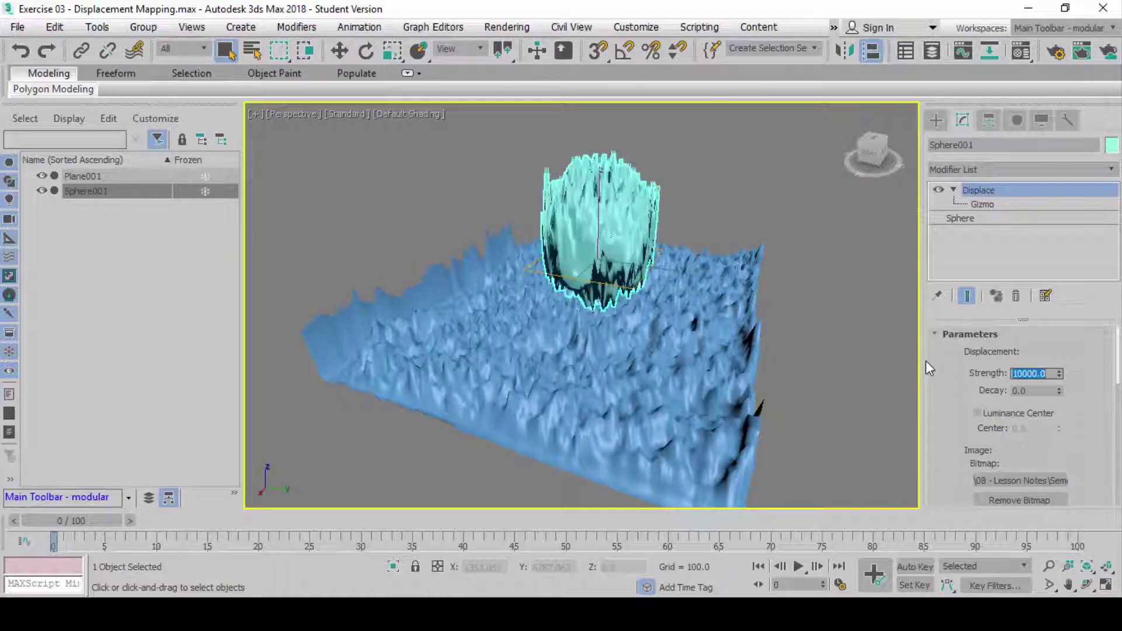
Step: Change the sphere's displacement mapping from planar to Spherical
{"action": "middle_click_drag", "start_coordinate": [868, 350], "coordinate": [643, 246], "text": "alt"}
{"action": "scroll", "coordinate": [643, 246], "scroll_direction": "up", "scroll_amount": 3}
{"action": "scroll", "coordinate": [643, 246], "scroll_direction": "up", "scroll_amount": 3}
{"action": "scroll", "coordinate": [621, 305], "scroll_direction": "down", "scroll_amount": 3}
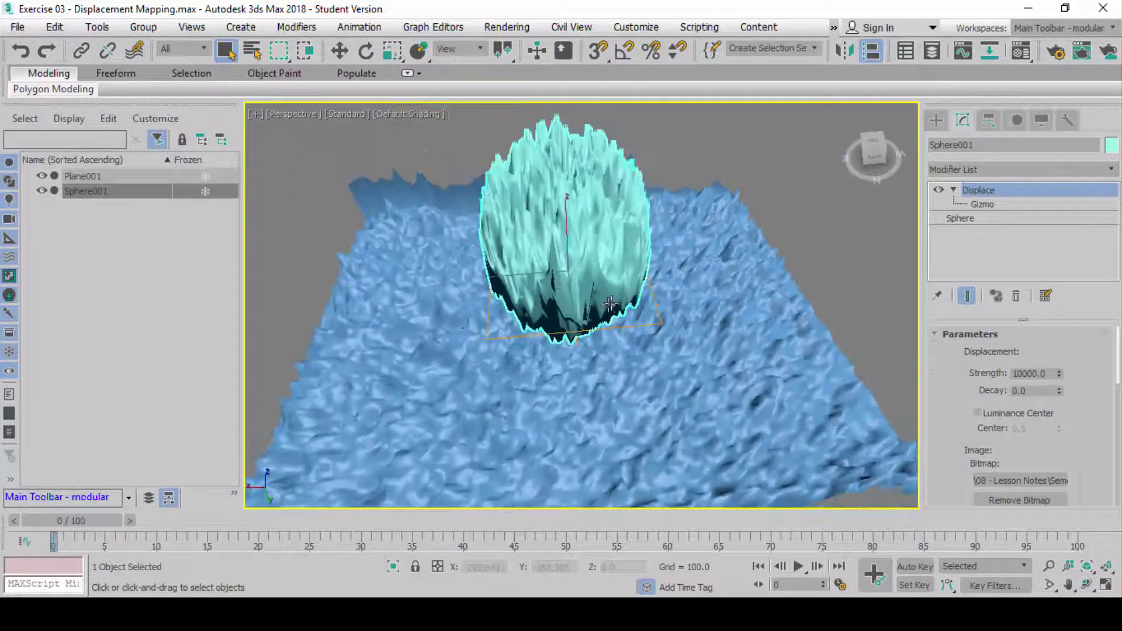
{"action": "scroll", "coordinate": [1088, 467], "scroll_direction": "down", "scroll_amount": 5}
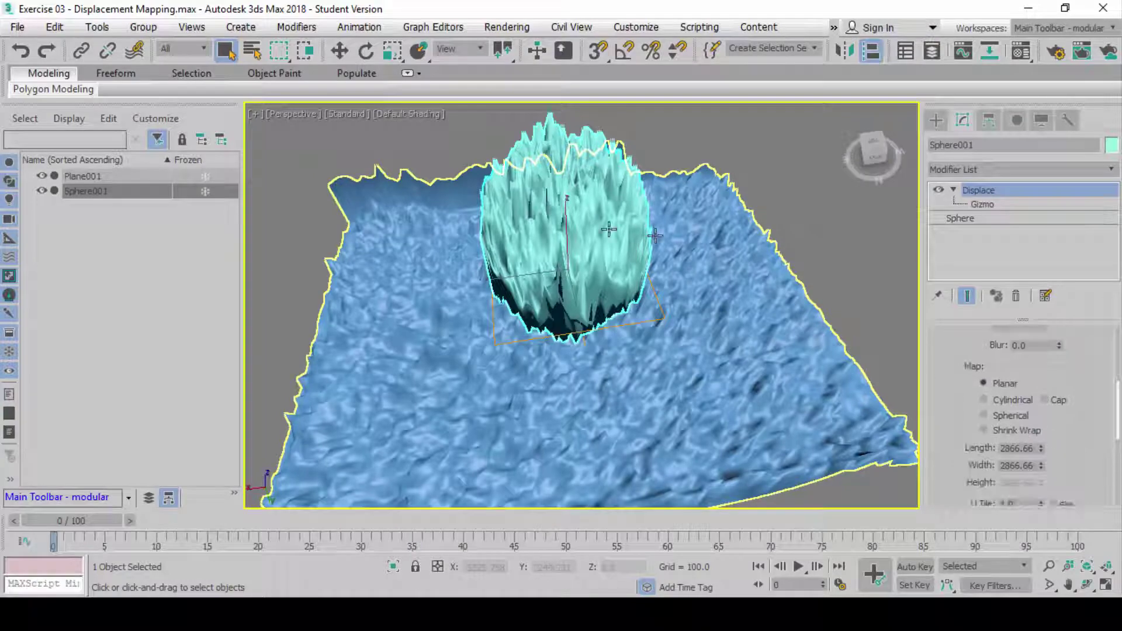
{"action": "scroll", "coordinate": [649, 315], "scroll_direction": "up", "scroll_amount": 2}
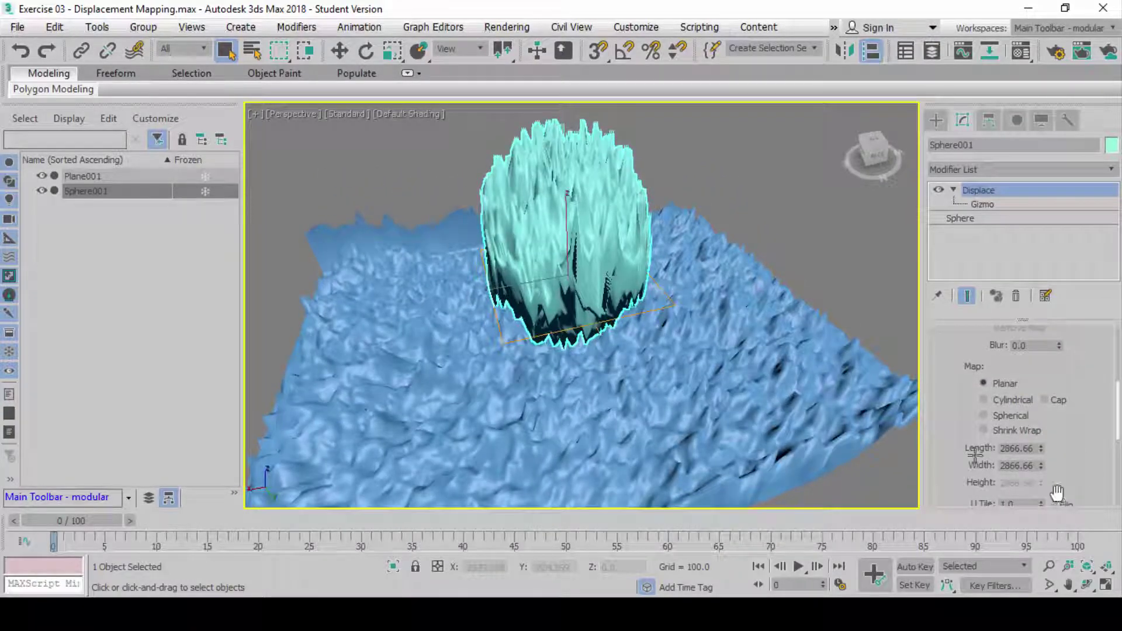
{"action": "left_click", "coordinate": [996, 413]}
Step: Reduce the sphere's displacement strength to 5800 and inspect the displaced sphere and plane from several angles
{"action": "mouse_move", "coordinate": [694, 312]}
{"action": "middle_mouse_down", "text": "alt"}
{"action": "mouse_move", "coordinate": [702, 272]}
{"action": "mouse_move", "coordinate": [710, 297]}
{"action": "middle_mouse_up", "text": "alt"}
{"action": "scroll", "coordinate": [1109, 428], "scroll_direction": "up", "scroll_amount": 4}
{"action": "scroll", "coordinate": [1112, 433], "scroll_direction": "up", "scroll_amount": 2}
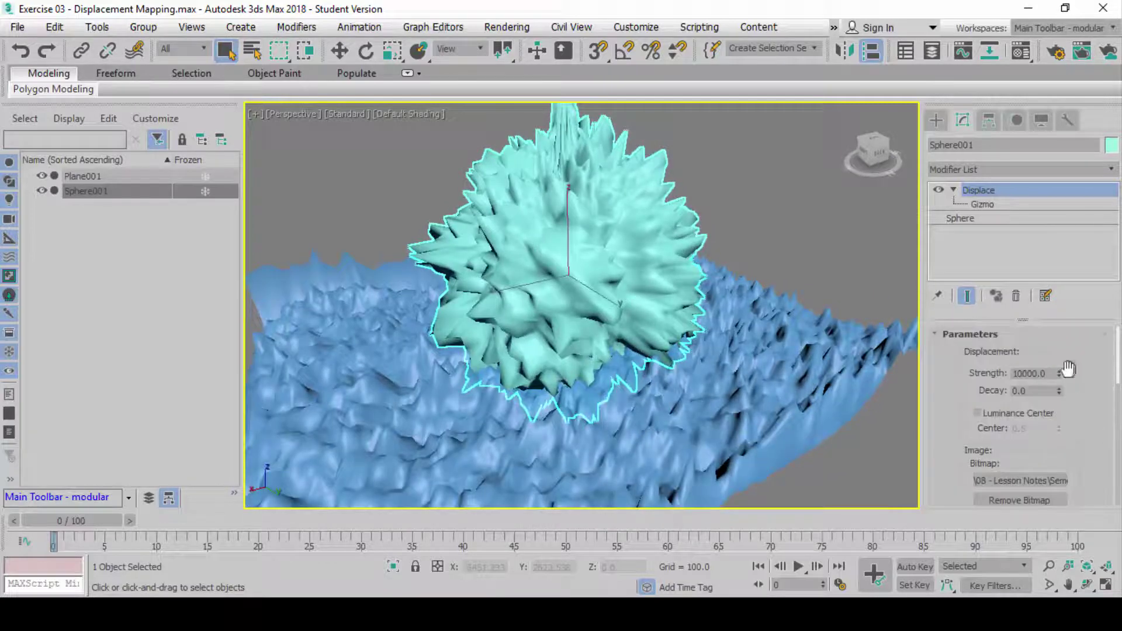
{"action": "left_click_drag", "start_coordinate": [1059, 373], "coordinate": [1030, 376]}
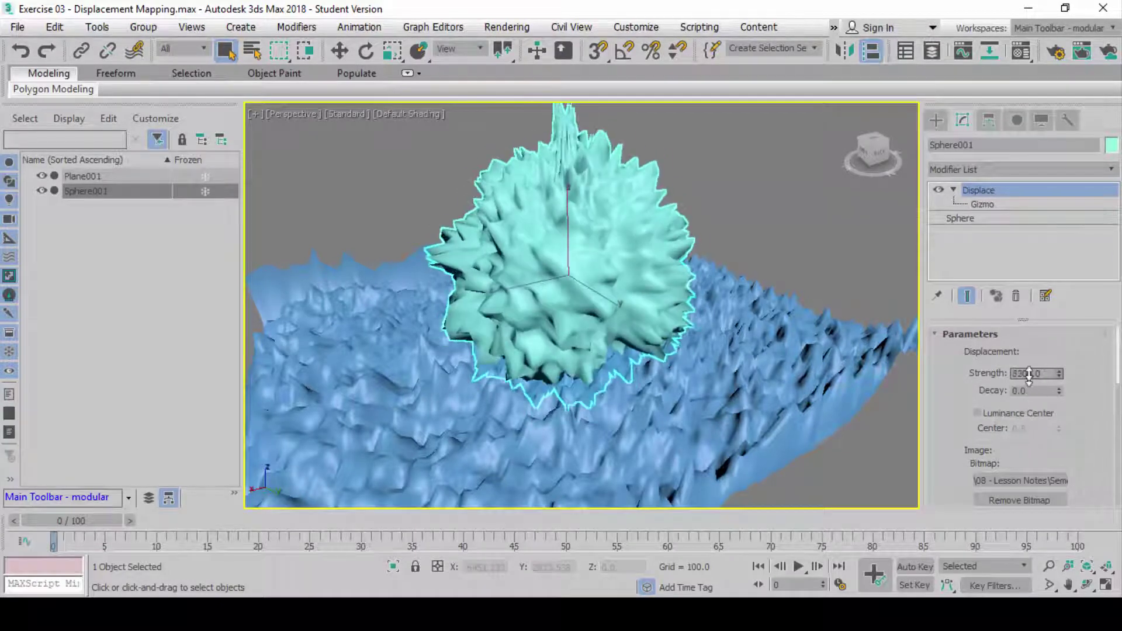
{"action": "left_click_drag", "start_coordinate": [1026, 377], "coordinate": [1005, 409]}
{"action": "middle_click_drag", "start_coordinate": [639, 253], "coordinate": [799, 371], "text": "alt"}
{"action": "scroll", "coordinate": [808, 361], "scroll_direction": "down", "scroll_amount": 6}
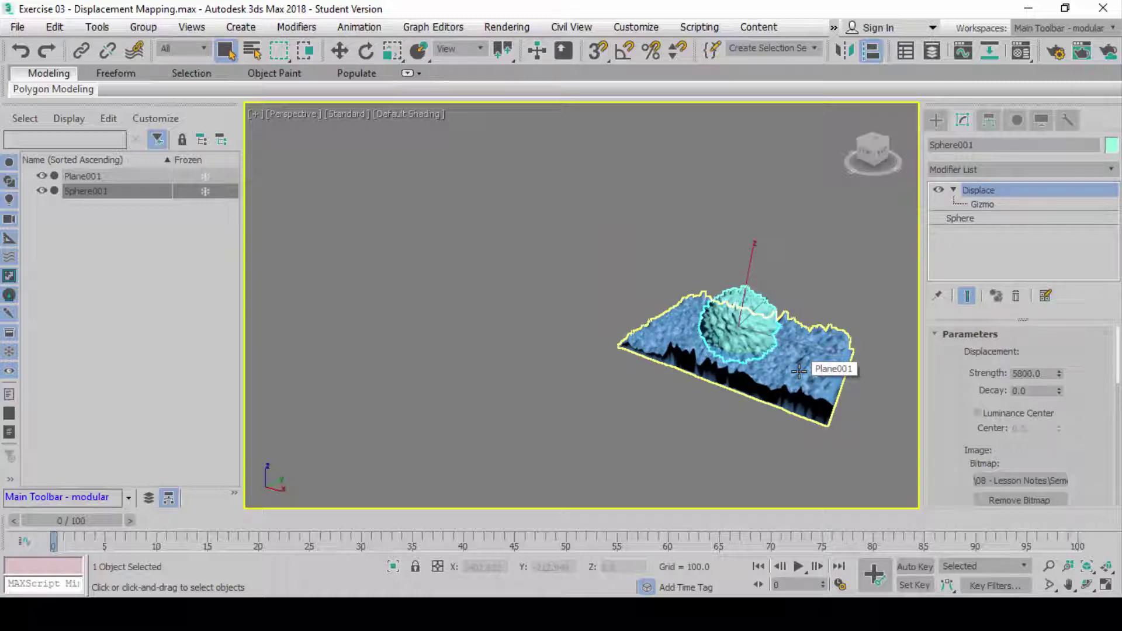
{"action": "scroll", "coordinate": [804, 388], "scroll_direction": "up", "scroll_amount": 3}
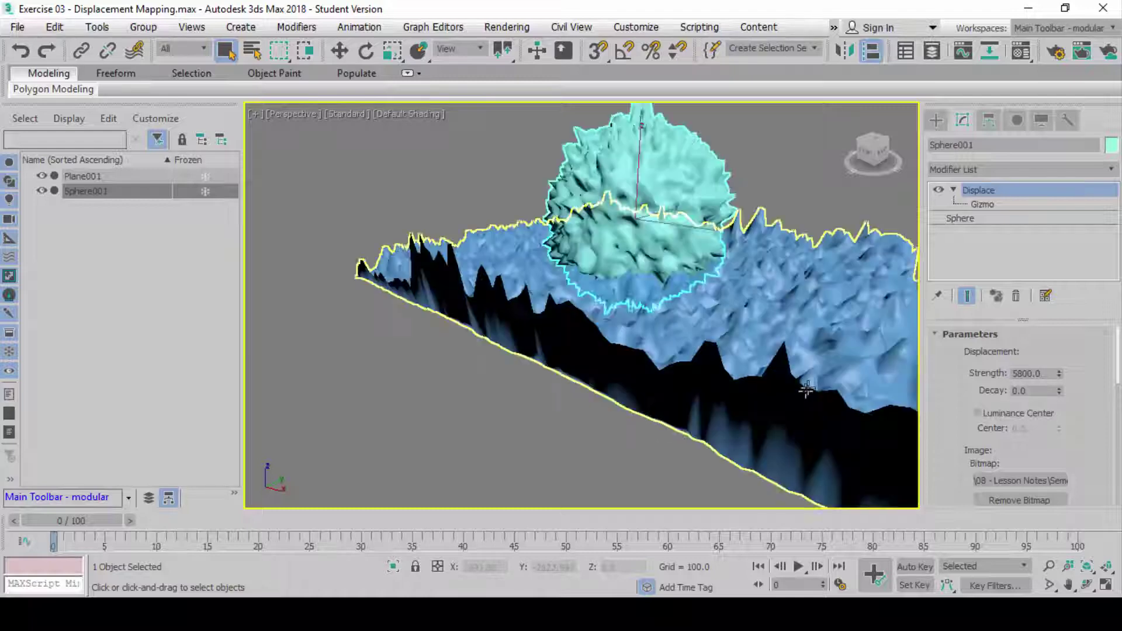
{"action": "scroll", "coordinate": [804, 388], "scroll_direction": "down", "scroll_amount": 2}
{"action": "middle_click_drag", "start_coordinate": [805, 388], "coordinate": [652, 323], "text": "alt"}
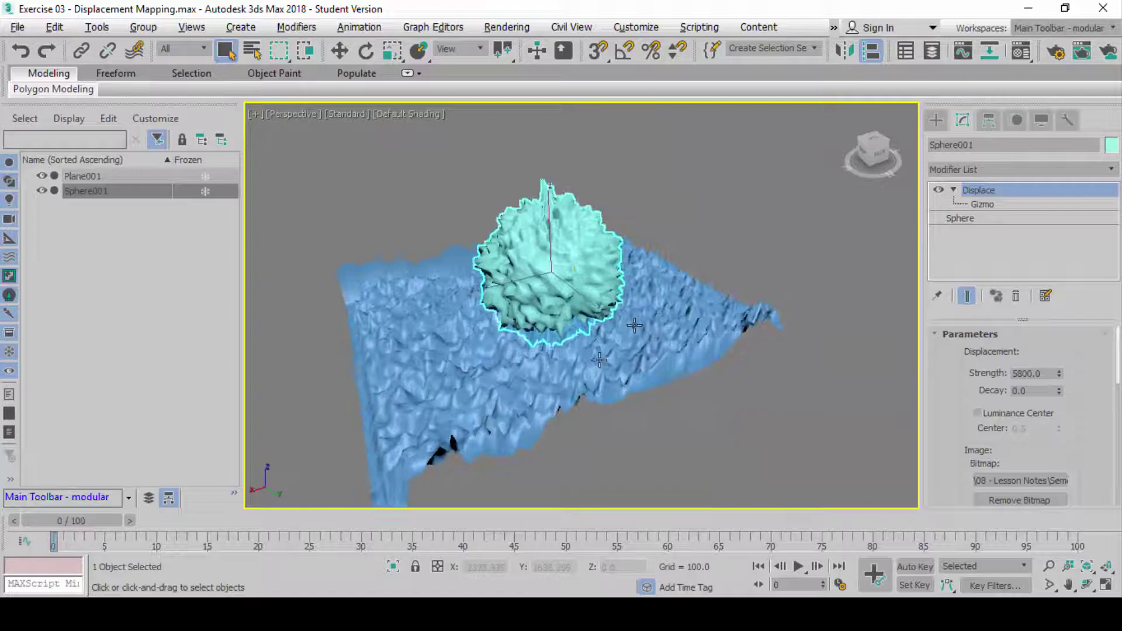
{"action": "key", "text": "alt+Tab"}
{"action": "key", "text": "alt+Tab"}
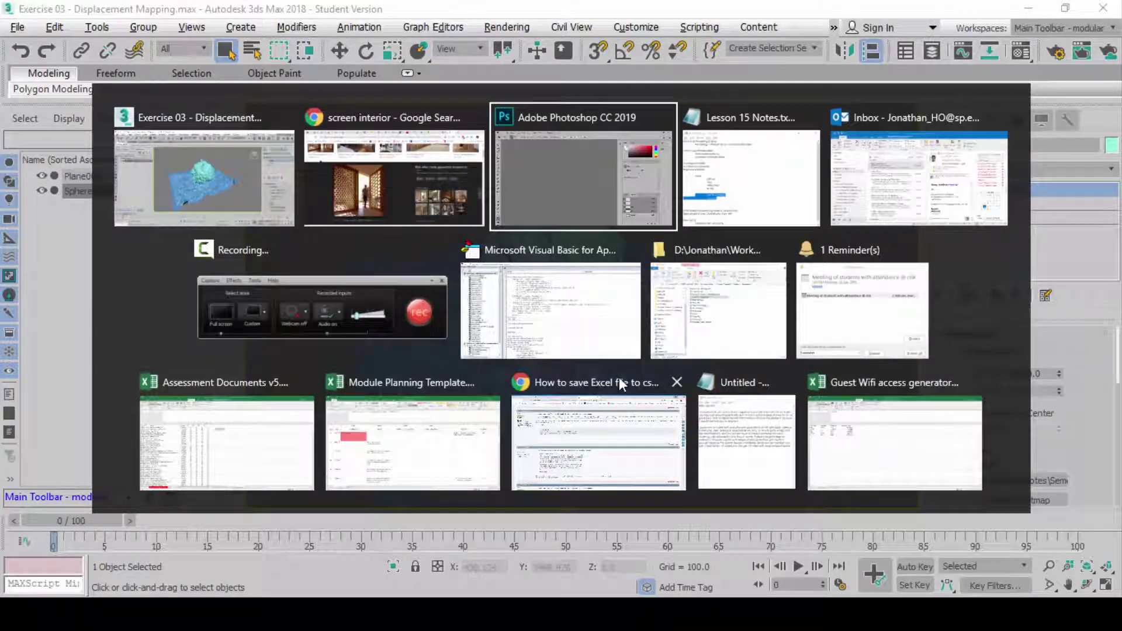
{"action": "key", "text": "alt+Tab"}
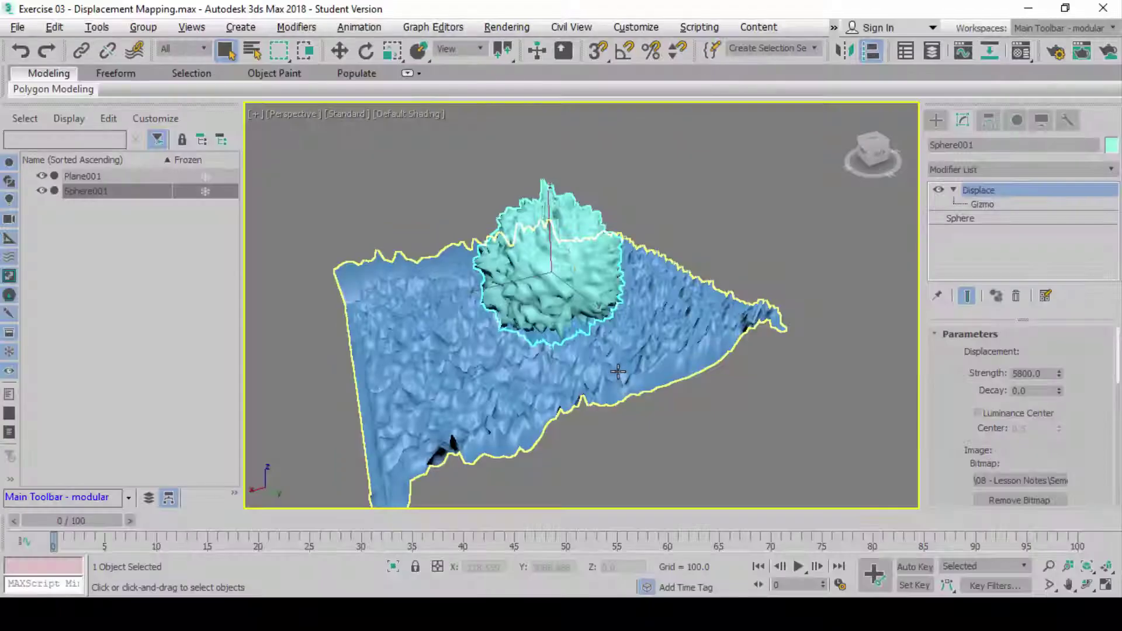
{"action": "key", "text": "alt+Tab"}
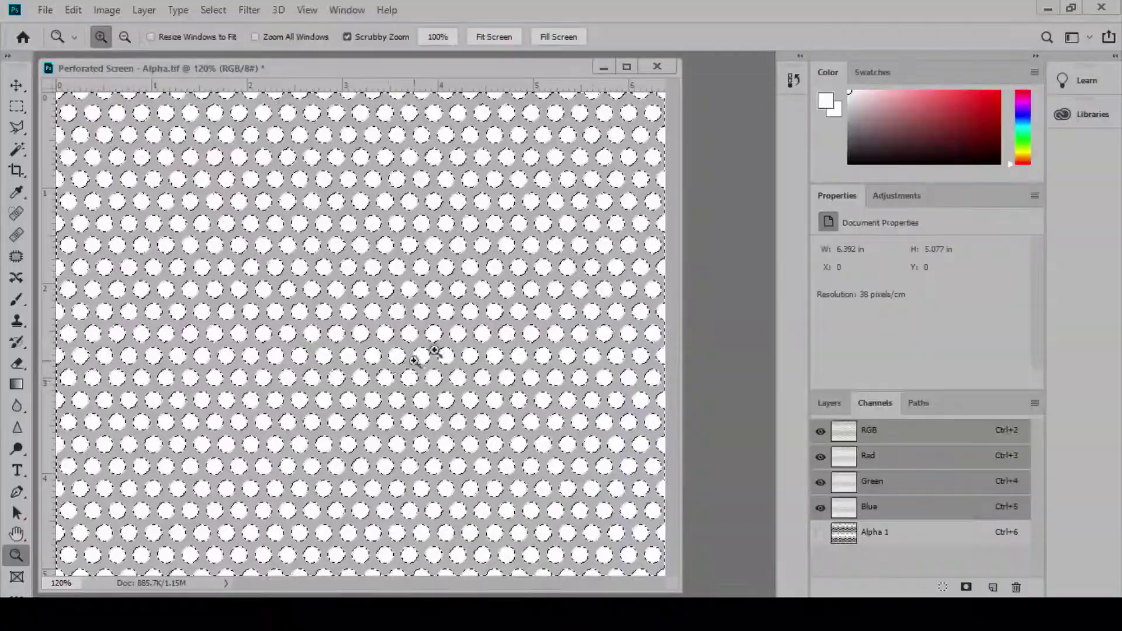
{"action": "key", "text": "alt+Tab"}
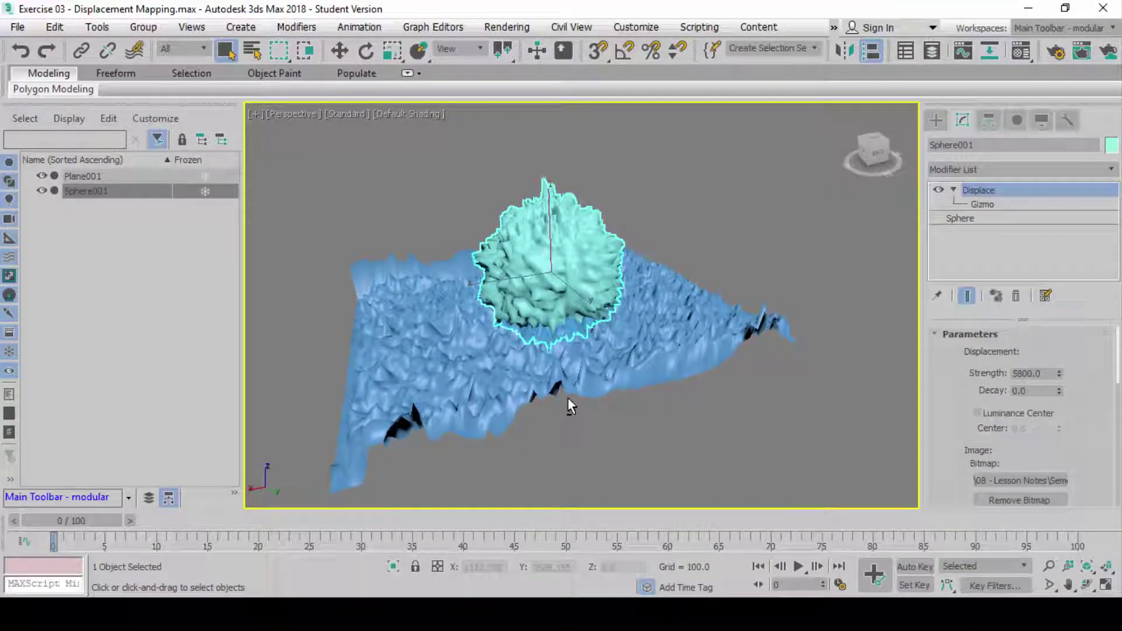
Step: Restore the four-viewport layout and activate the Left view
{"action": "key", "text": "alt+w"}
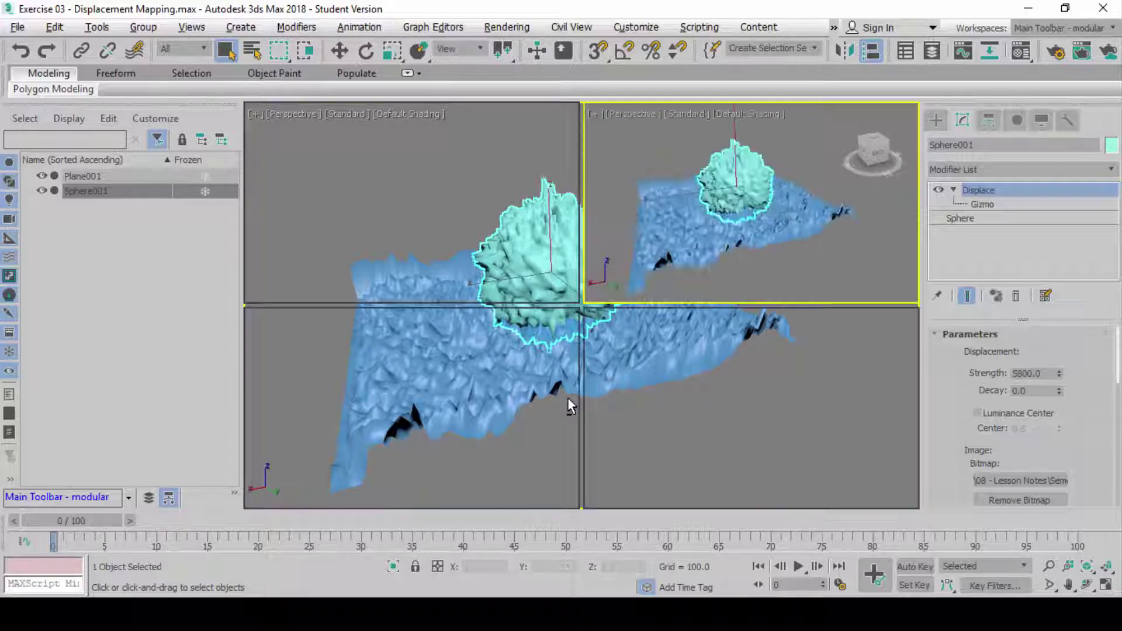
{"action": "left_click", "coordinate": [496, 403]}
{"action": "left_click", "coordinate": [453, 395]}
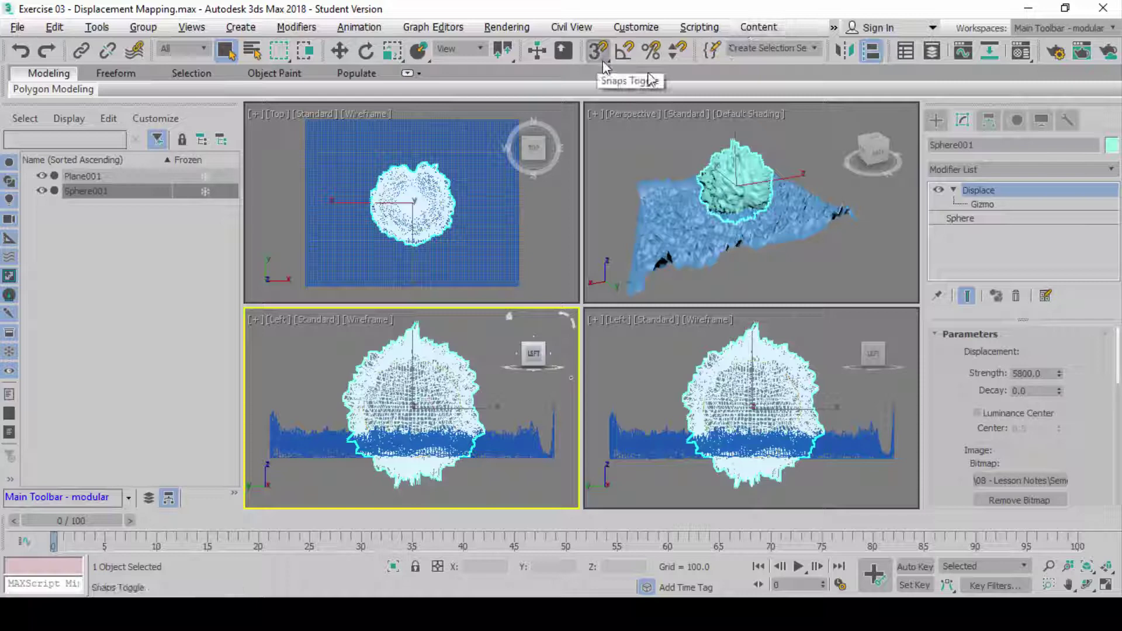
Step: Align the sphere to the plane in Y position only, matching the sphere's minimum to the plane's maximum
{"action": "left_click", "coordinate": [871, 51]}
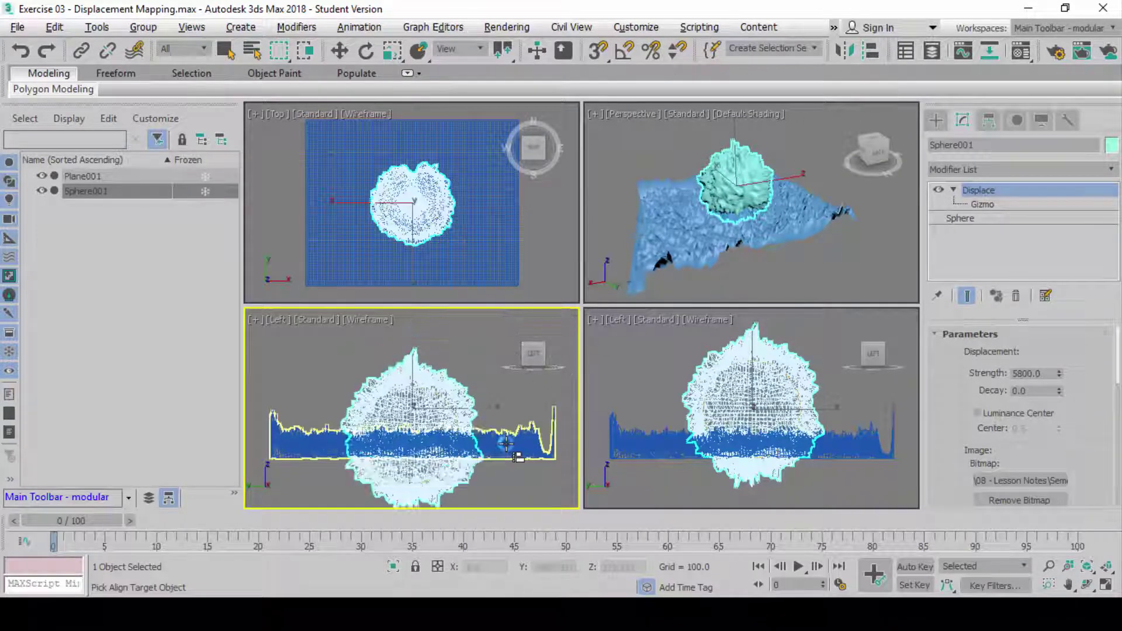
{"action": "left_click", "coordinate": [613, 409]}
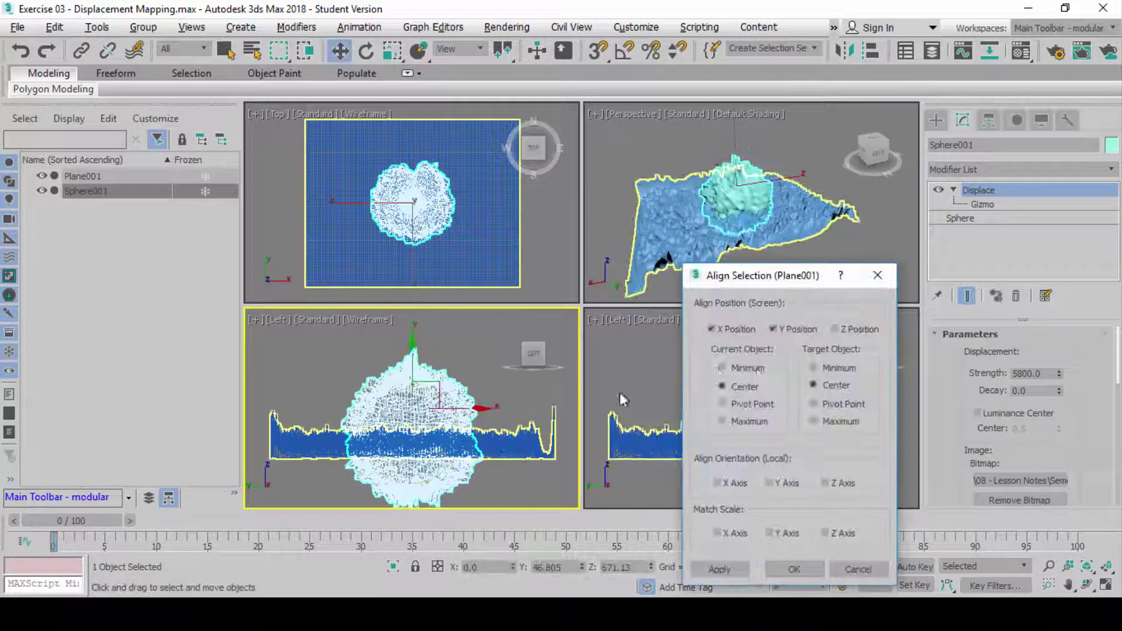
{"action": "left_click", "coordinate": [748, 327]}
{"action": "left_click", "coordinate": [746, 366]}
{"action": "left_click", "coordinate": [825, 420]}
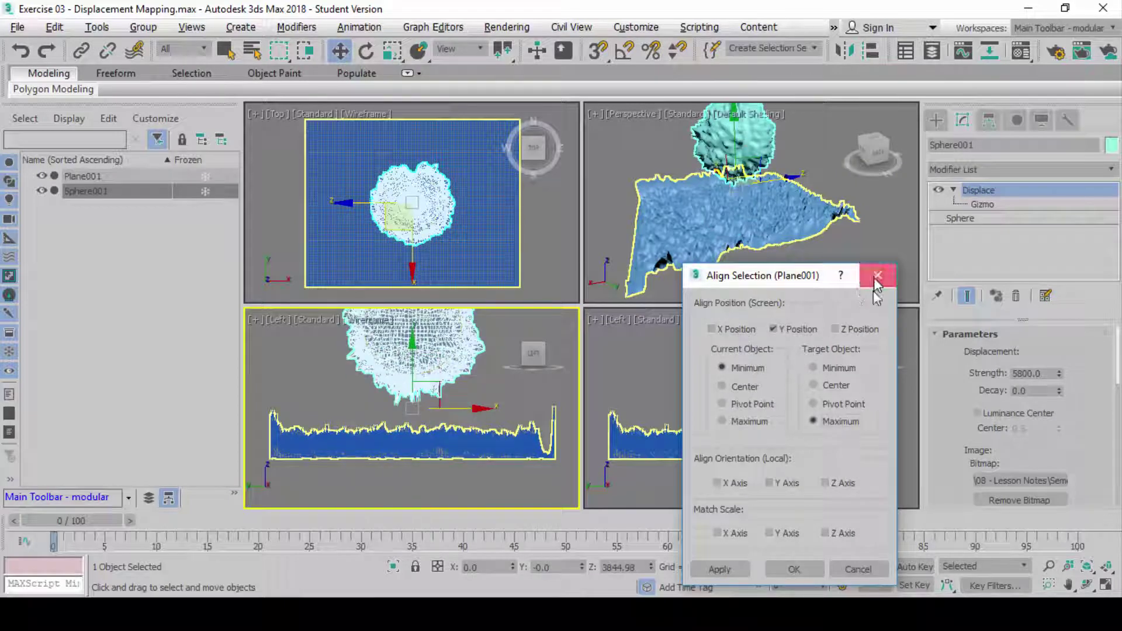
{"action": "left_click", "coordinate": [794, 569]}
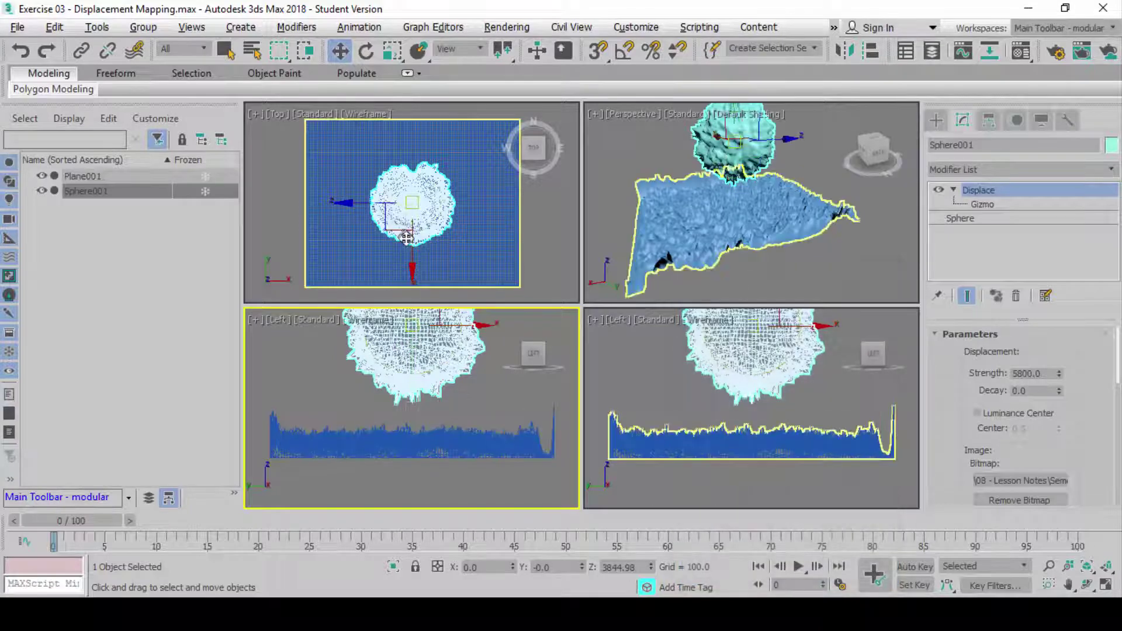
{"action": "scroll", "coordinate": [433, 333], "scroll_direction": "down", "scroll_amount": 3}
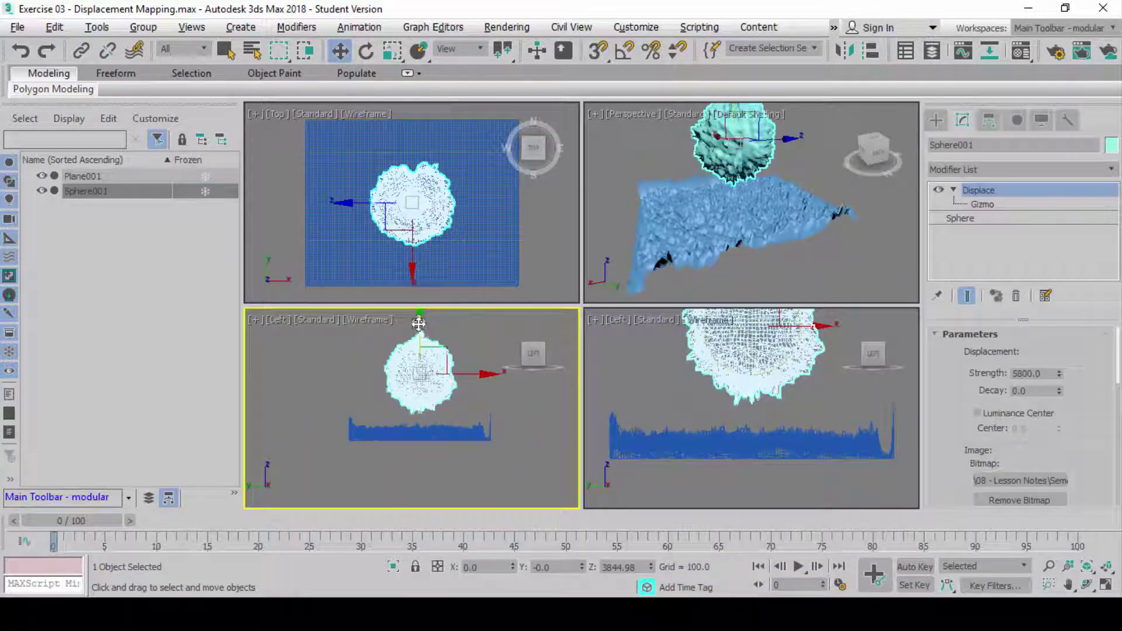